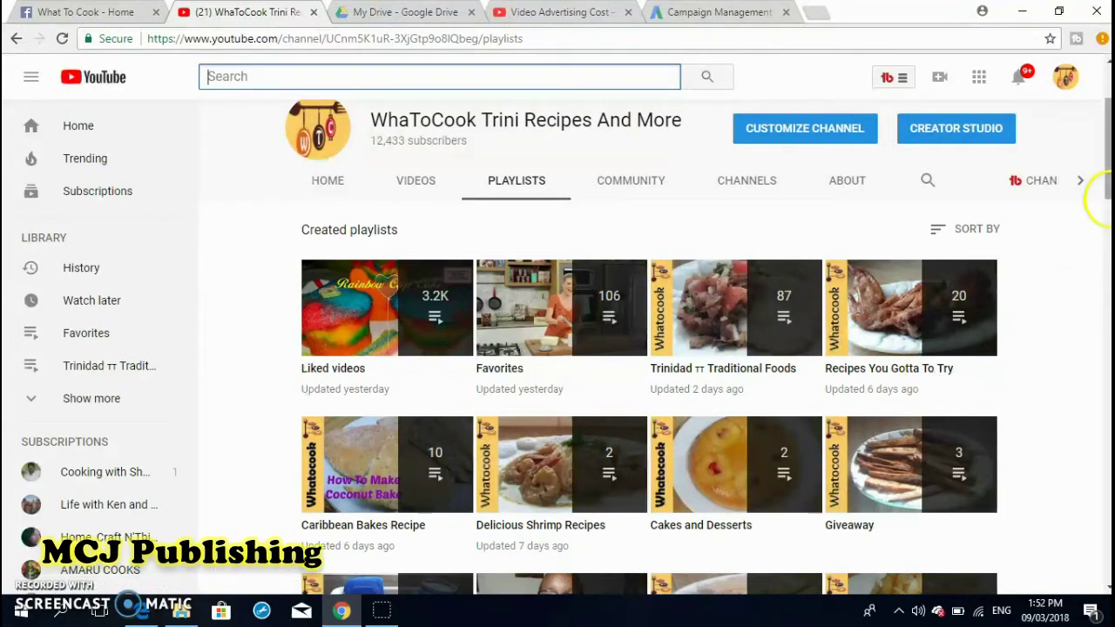
# Step: Look through the created playlists on the channel's playlists page
pyautogui.click(1107, 192)
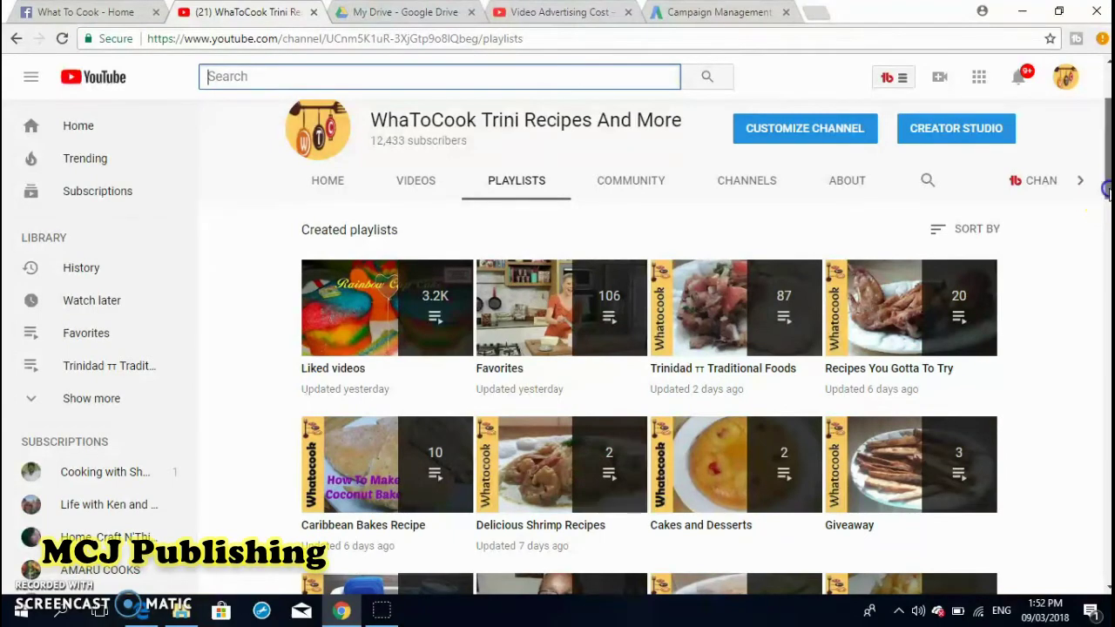
pyautogui.moveTo(1108, 192); pyautogui.dragTo(1065, 266)
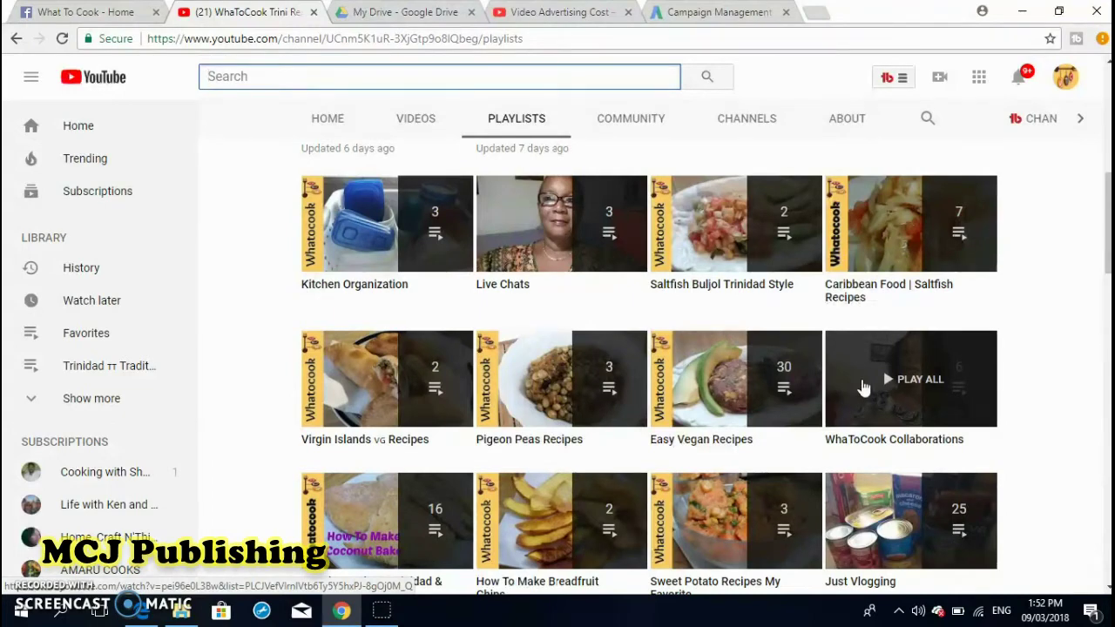
pyautogui.click(1106, 344)
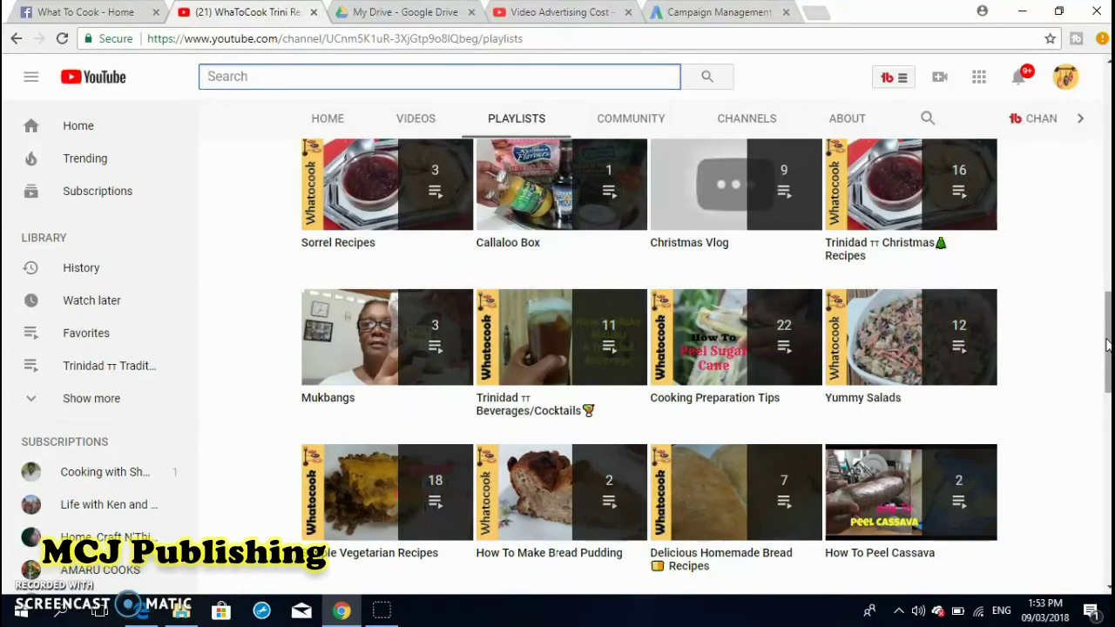
pyautogui.moveTo(1106, 344); pyautogui.dragTo(1106, 301)
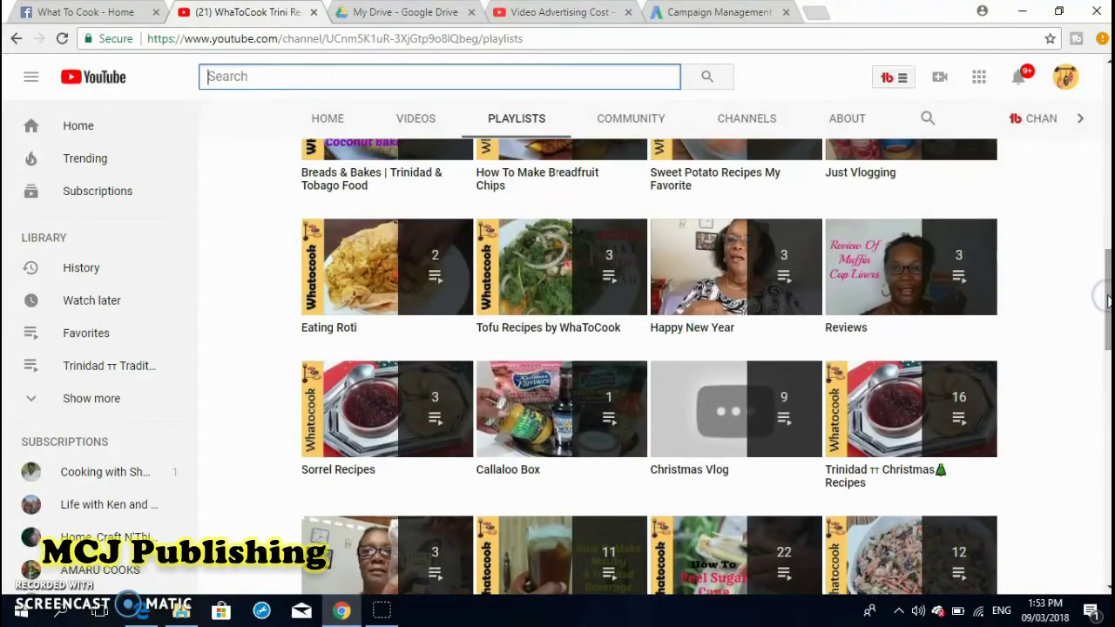
pyautogui.moveTo(1108, 300); pyautogui.dragTo(1106, 92)
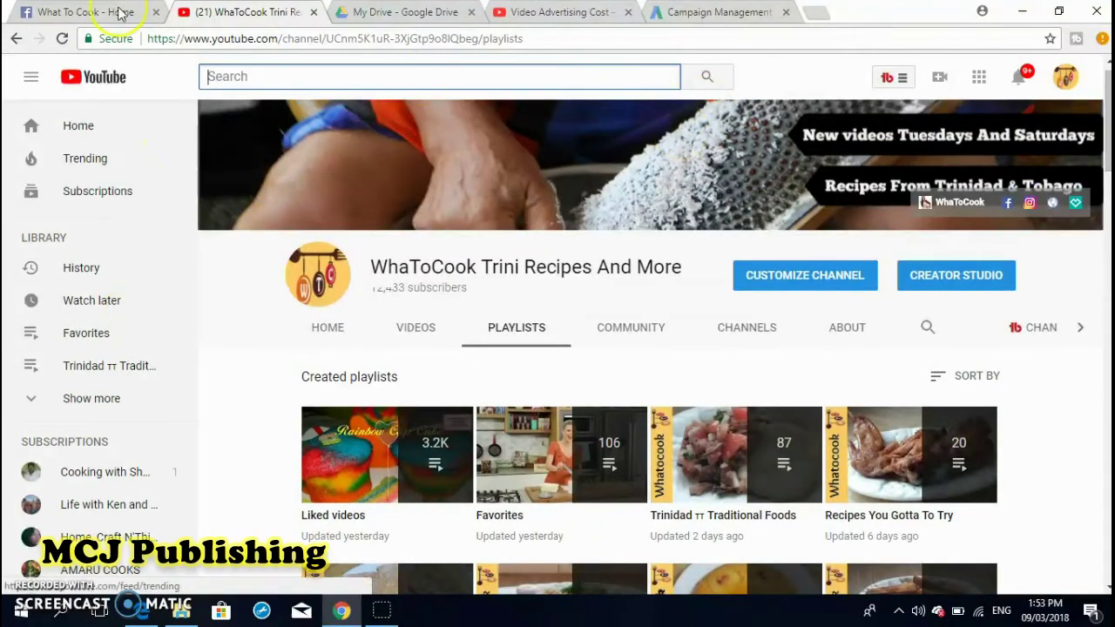
# Step: Go back to Creator Studio's video manager and open its list of playlists
pyautogui.click(15, 38)
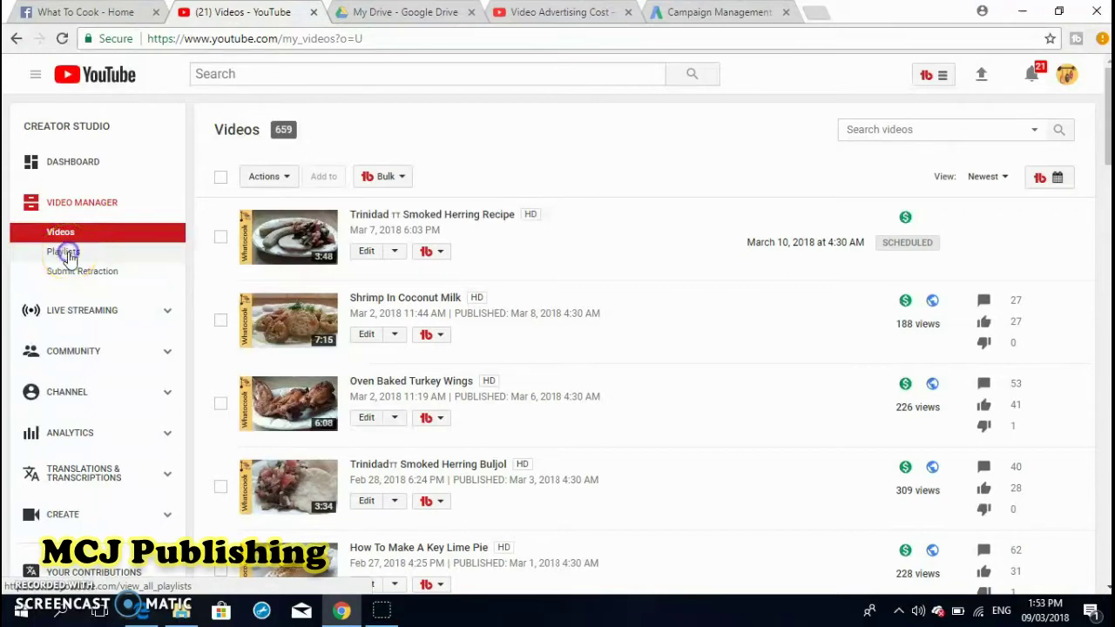
pyautogui.click(69, 254)
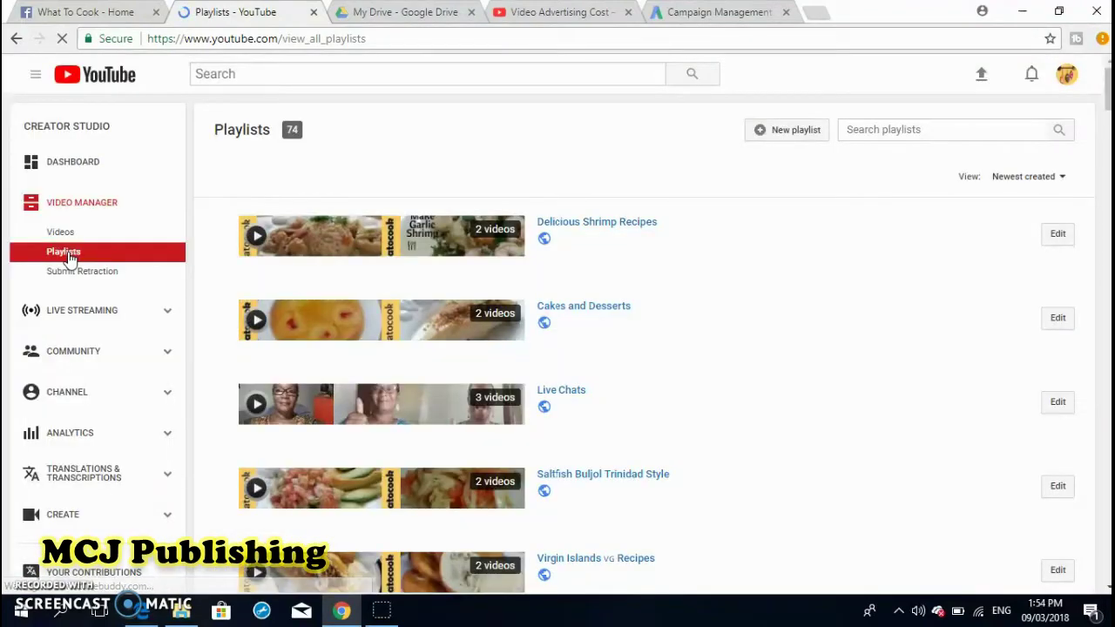
pyautogui.click(359, 237)
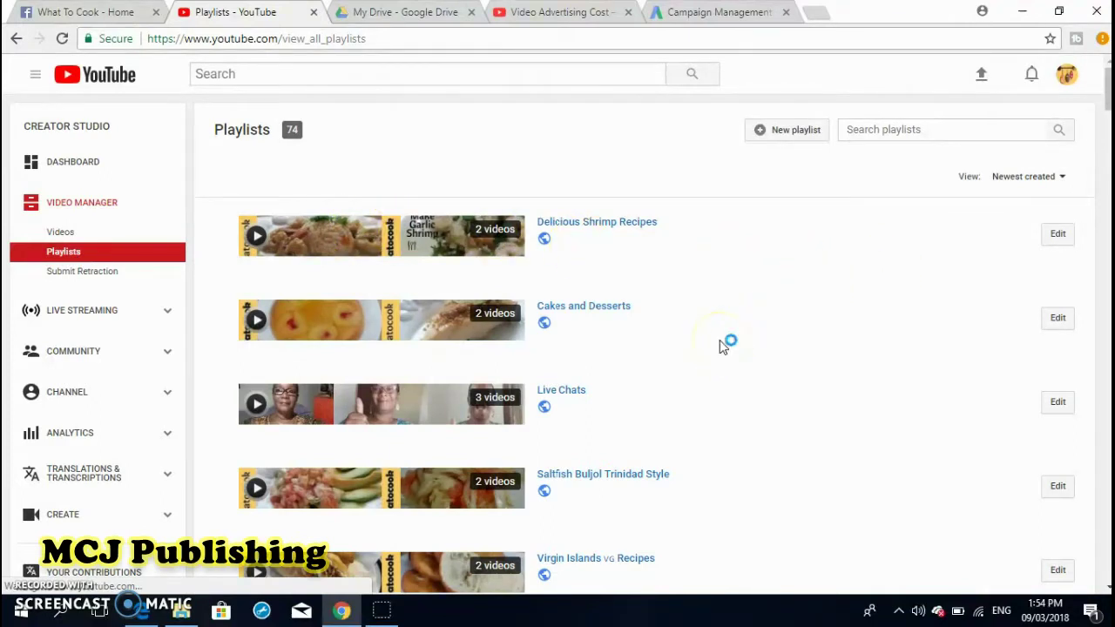
# Step: Create a new public playlist titled "this is just for video"
pyautogui.click(798, 133)
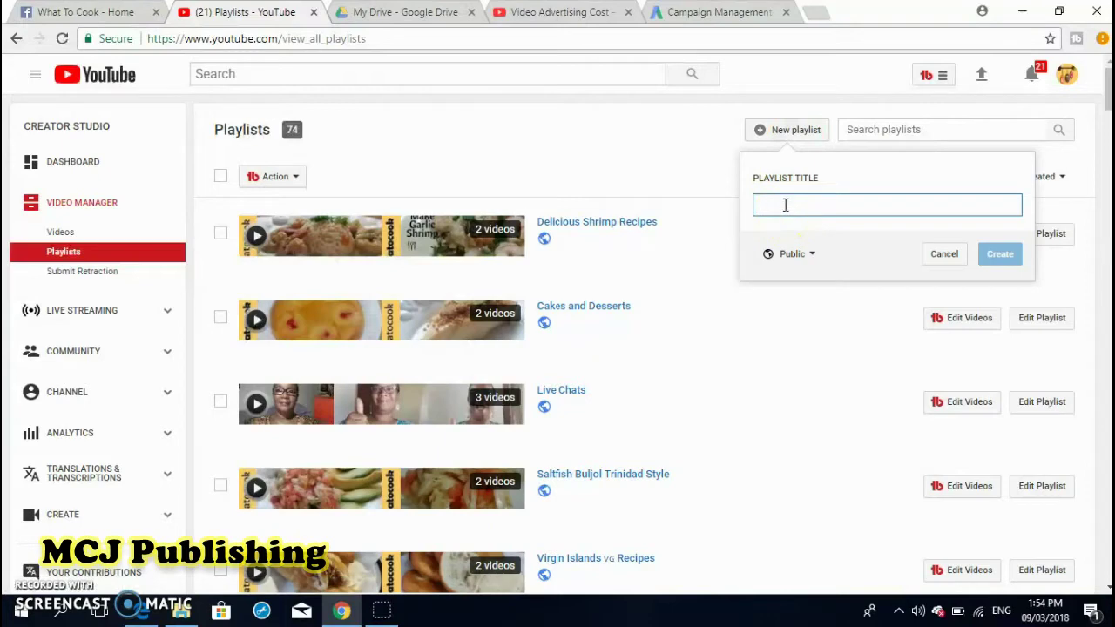
pyautogui.write('this is juest')
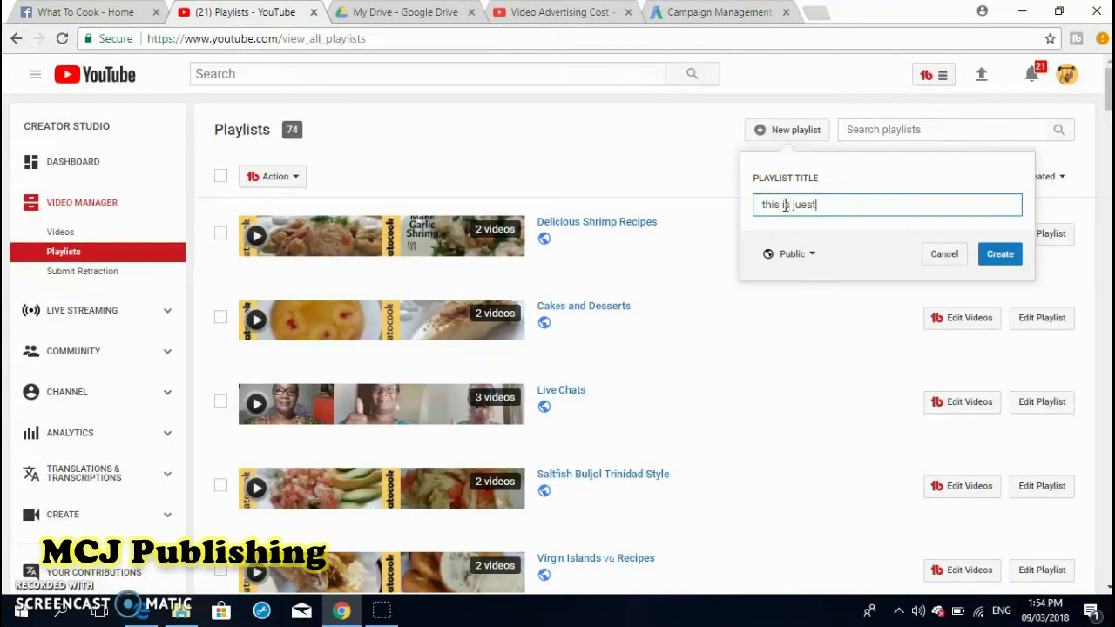
pyautogui.write(' fo')
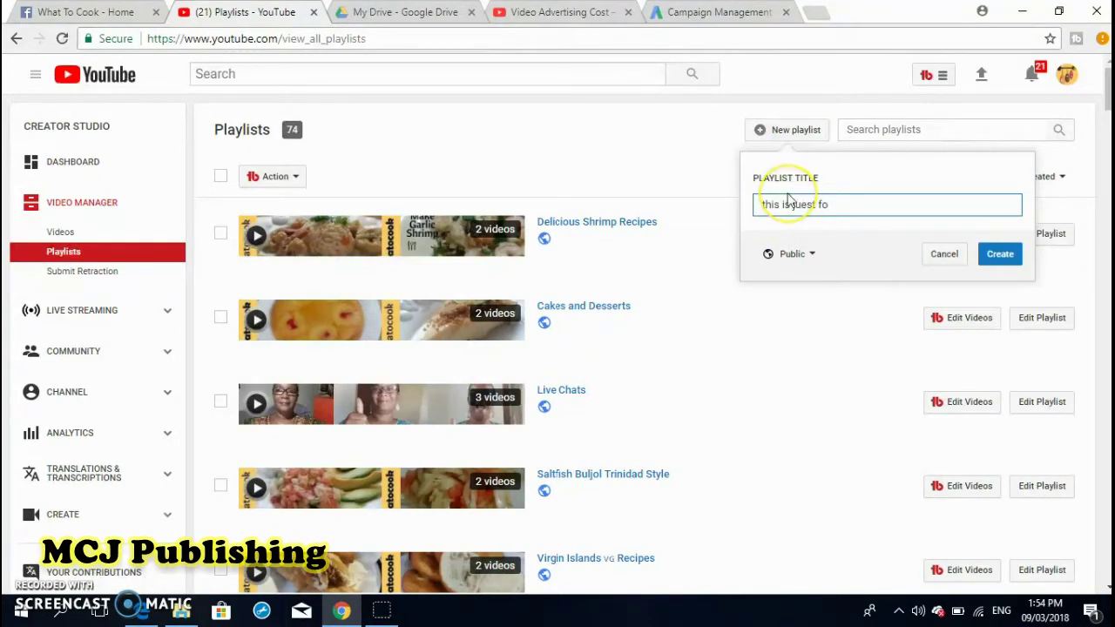
pyautogui.write('t v')
pyautogui.click(852, 178)
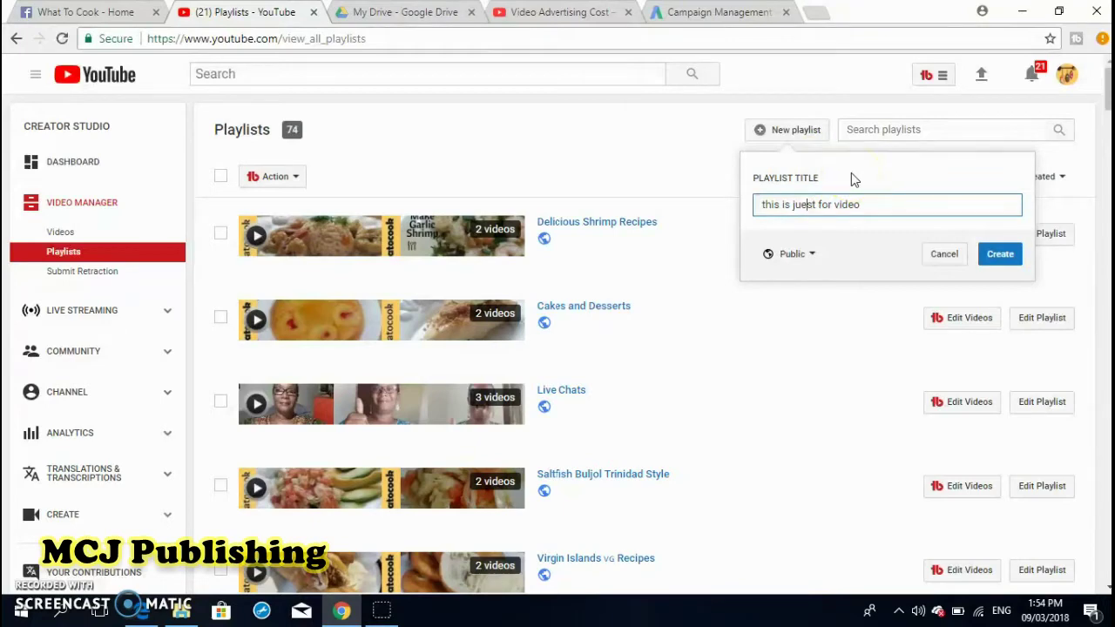
pyautogui.press('BackSpace')
pyautogui.click(1001, 253)
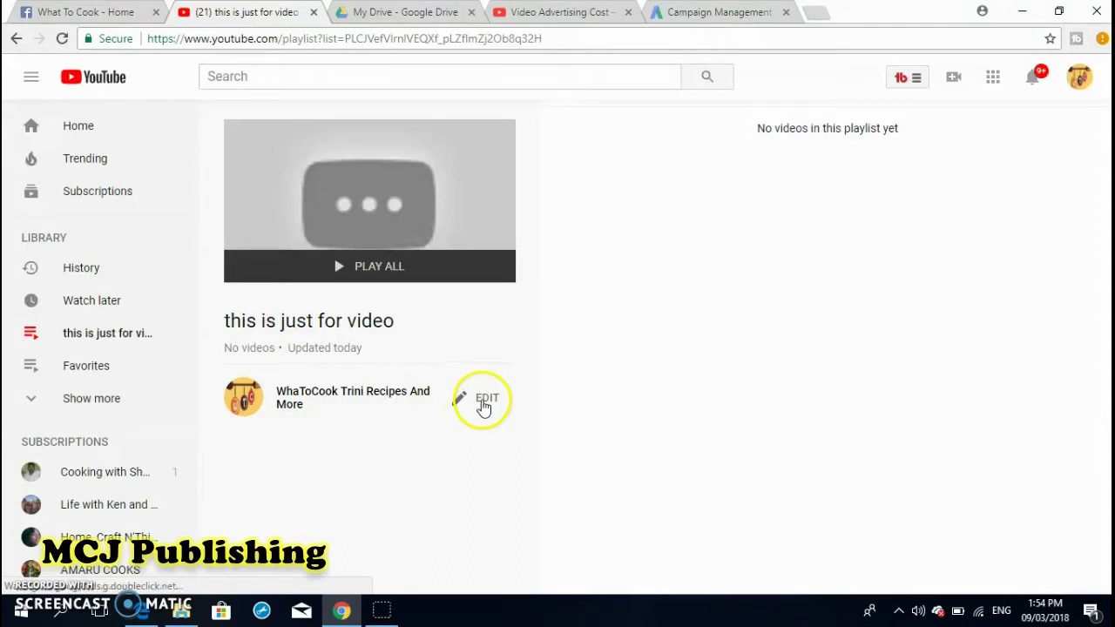
# Step: Open the new playlist for editing and review the privacy options in its settings without saving changes
pyautogui.click(490, 399)
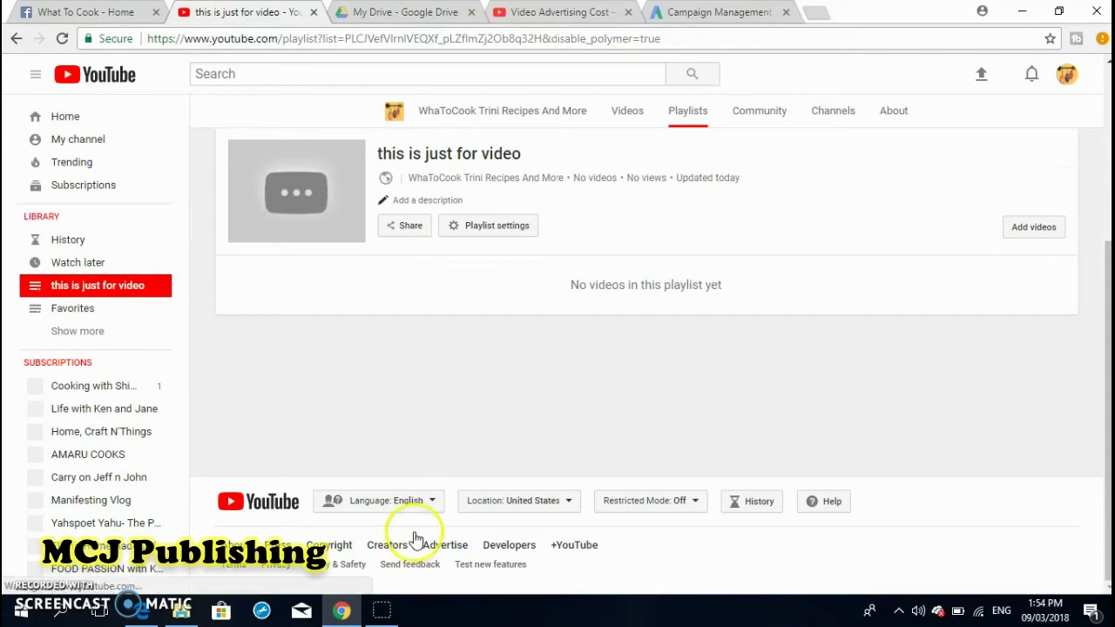
pyautogui.click(503, 232)
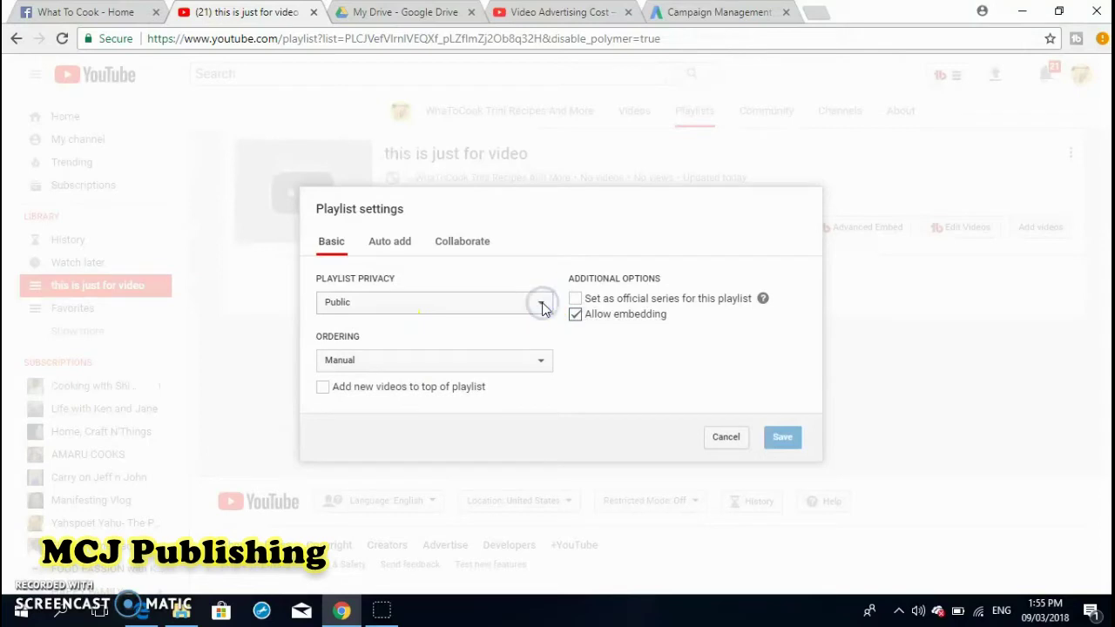
pyautogui.click(542, 307)
pyautogui.moveTo(512, 321); pyautogui.dragTo(508, 353)
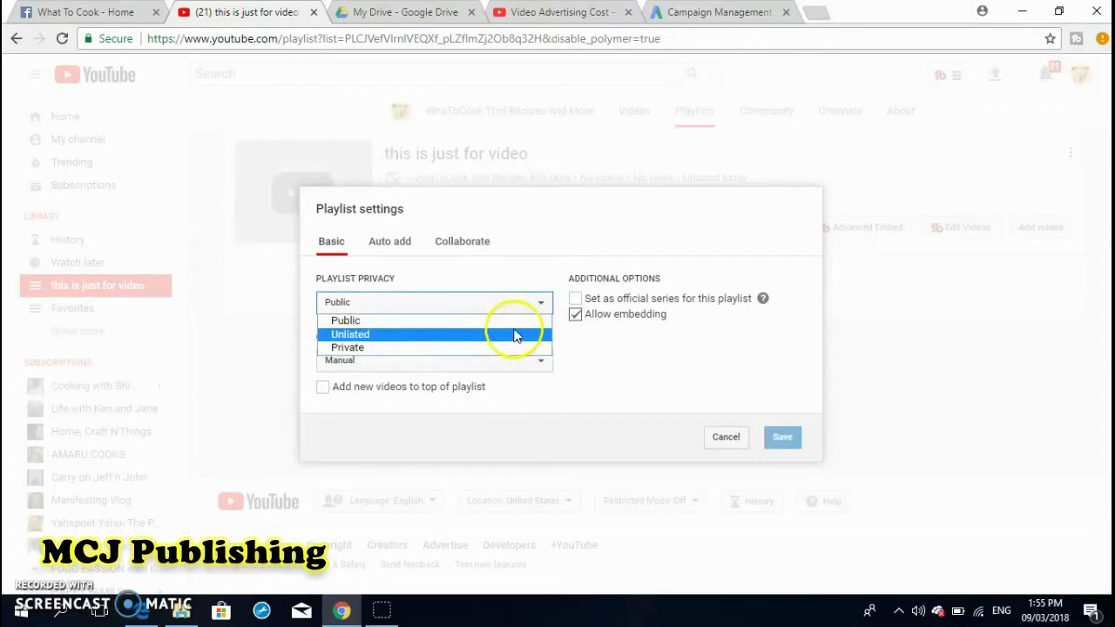
pyautogui.click(724, 442)
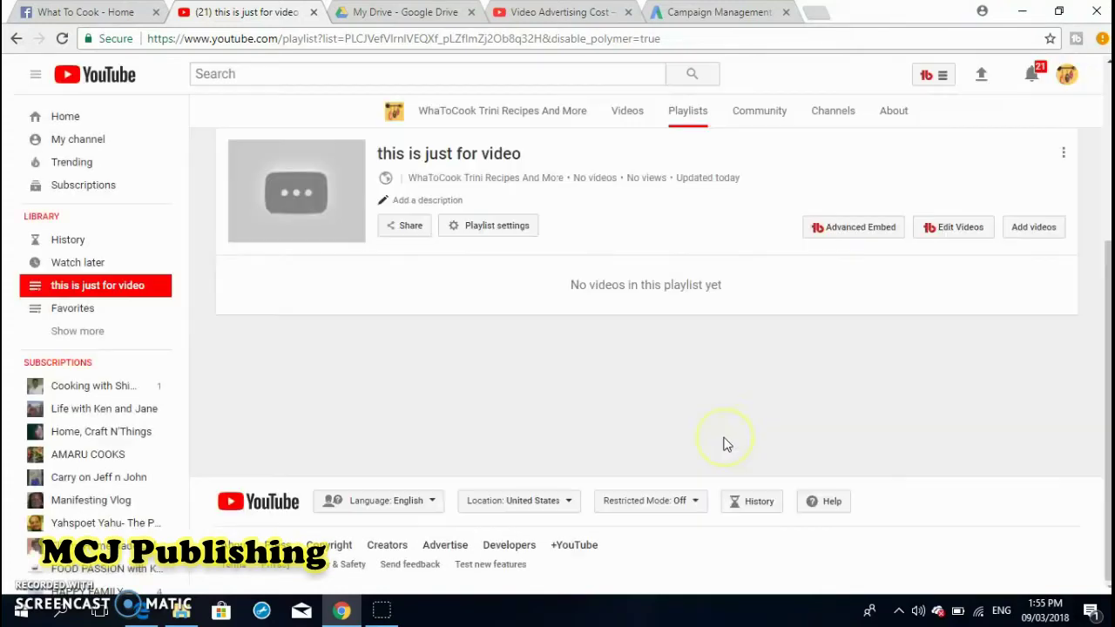
# Step: Add the channel's own video "Oven Baked Turkey Wings" to the playlist
pyautogui.click(1029, 231)
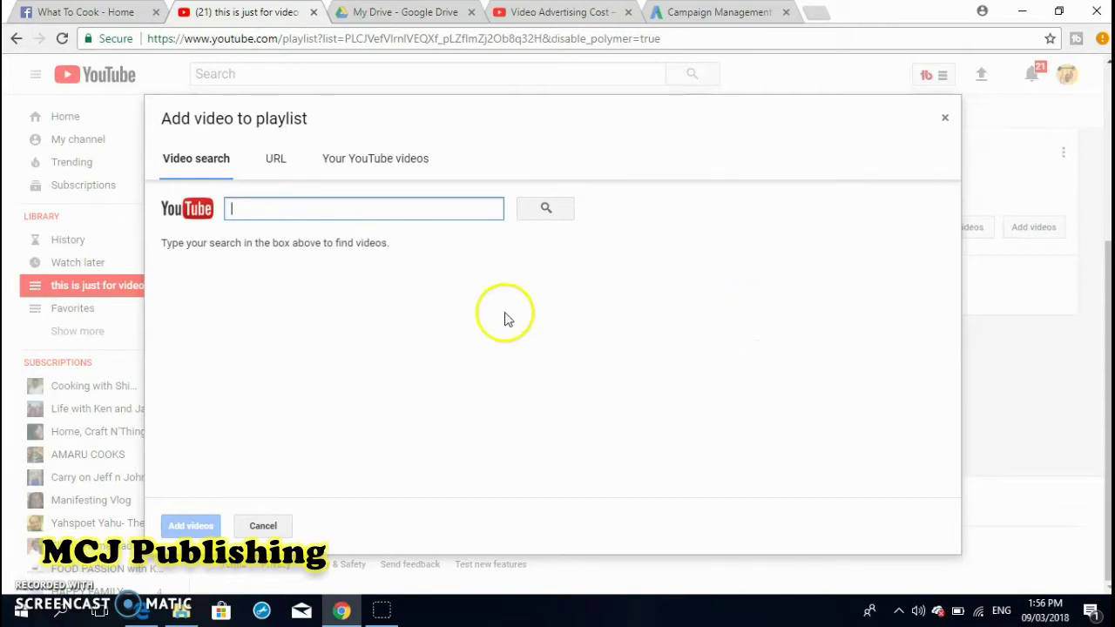
pyautogui.click(415, 151)
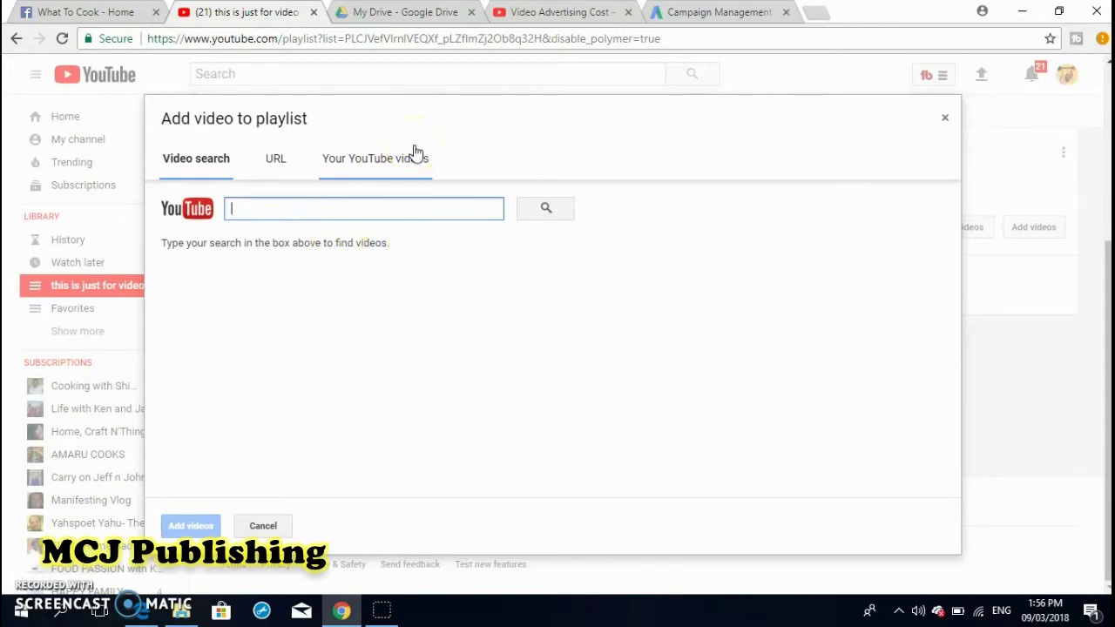
pyautogui.click(383, 157)
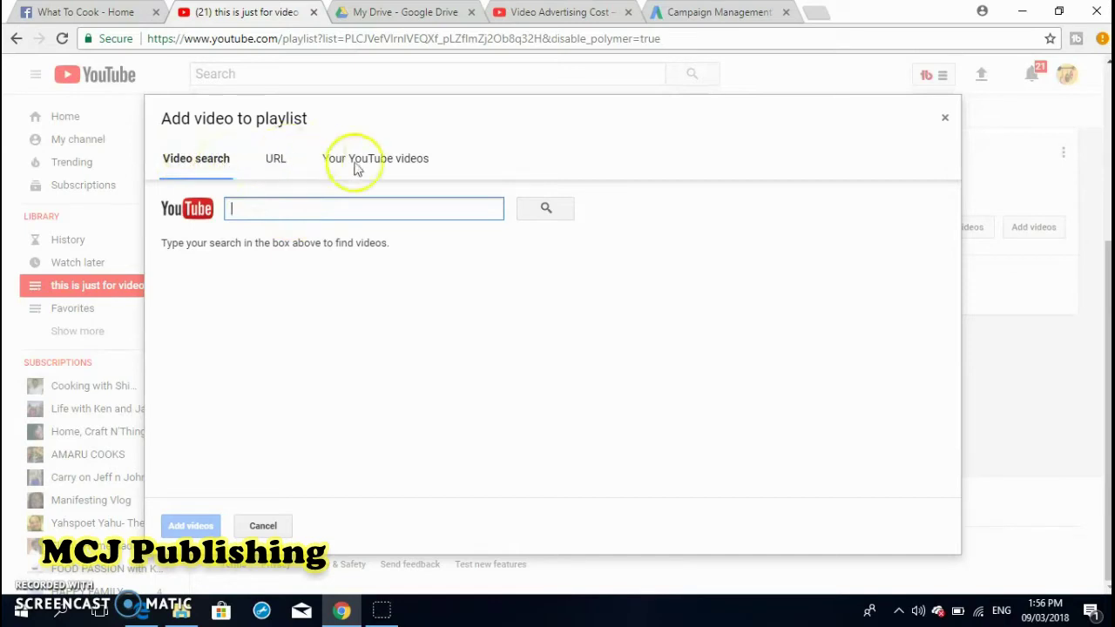
pyautogui.click(383, 164)
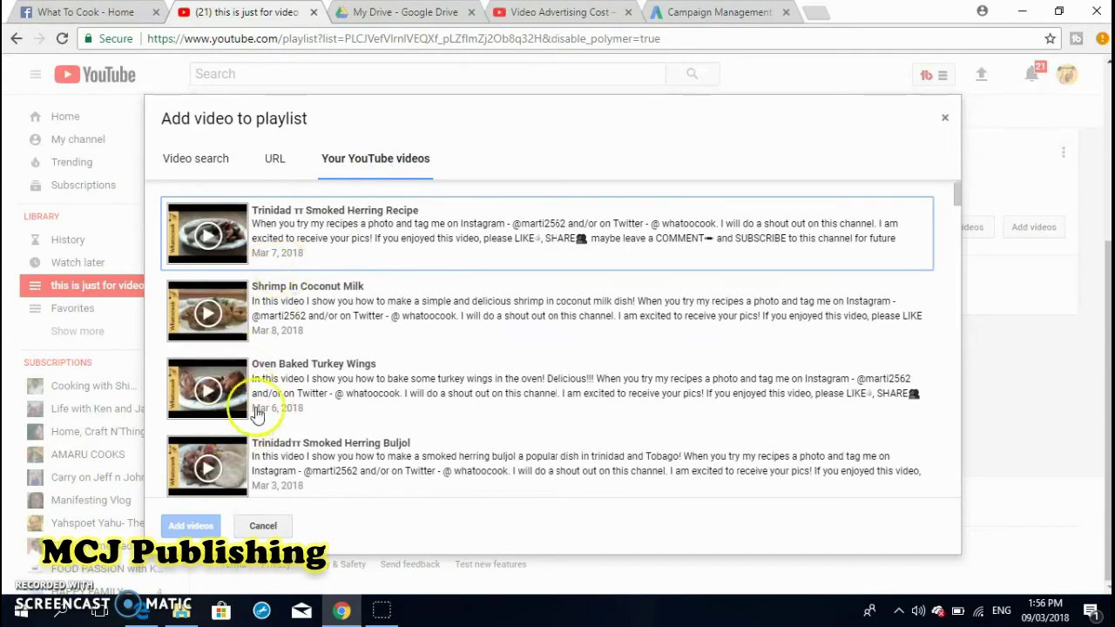
pyautogui.click(213, 396)
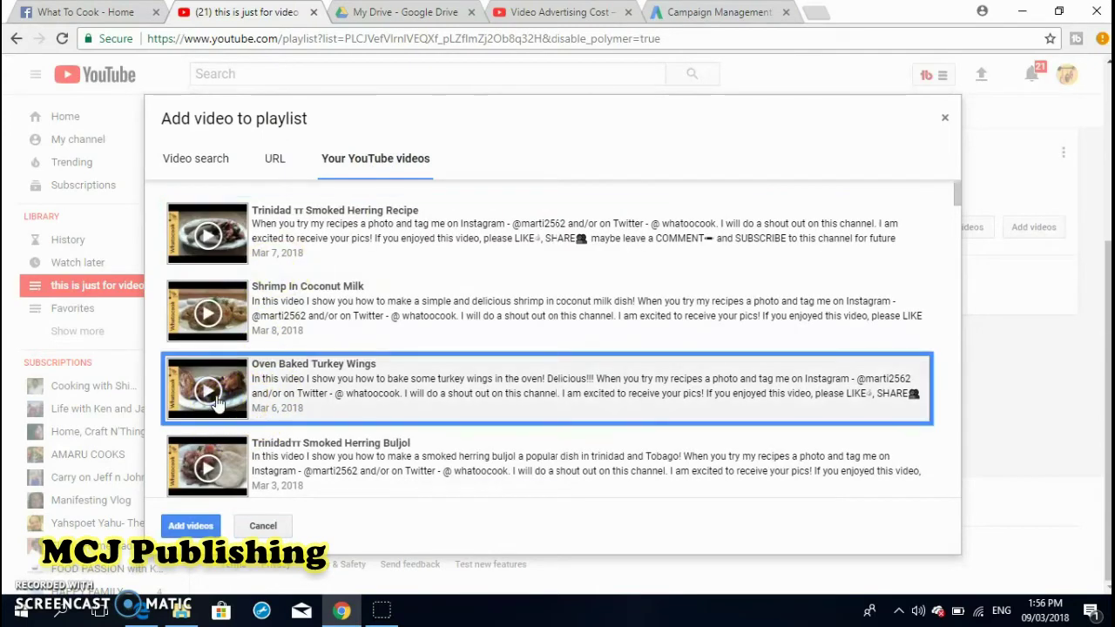
pyautogui.click(190, 525)
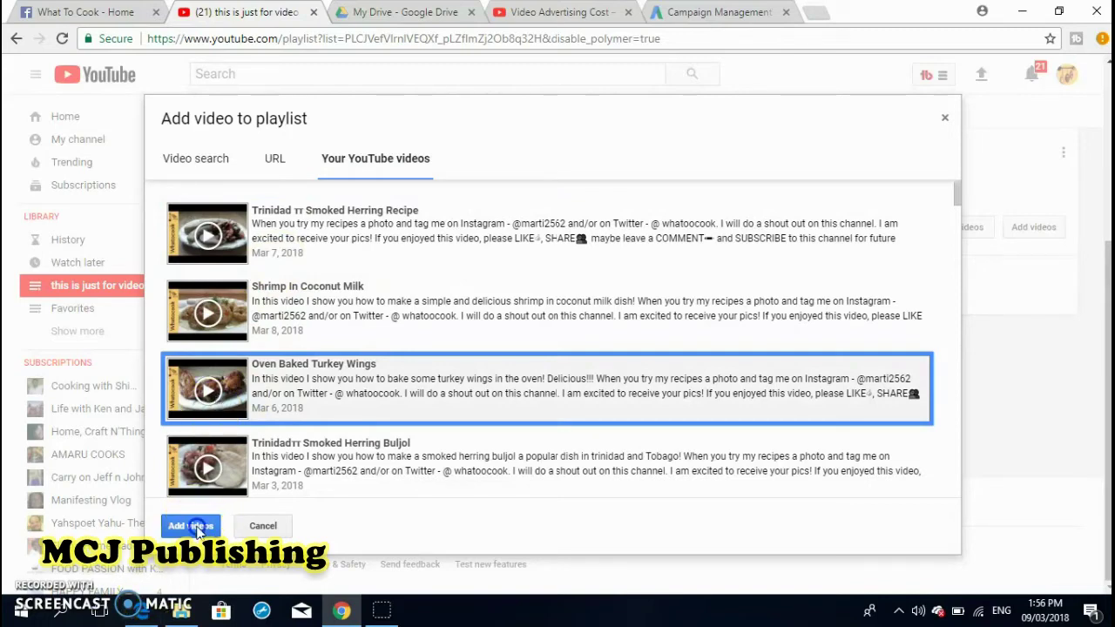
# Step: Start adding another video to the playlist and search YouTube for "homemade bread"
pyautogui.click(1032, 228)
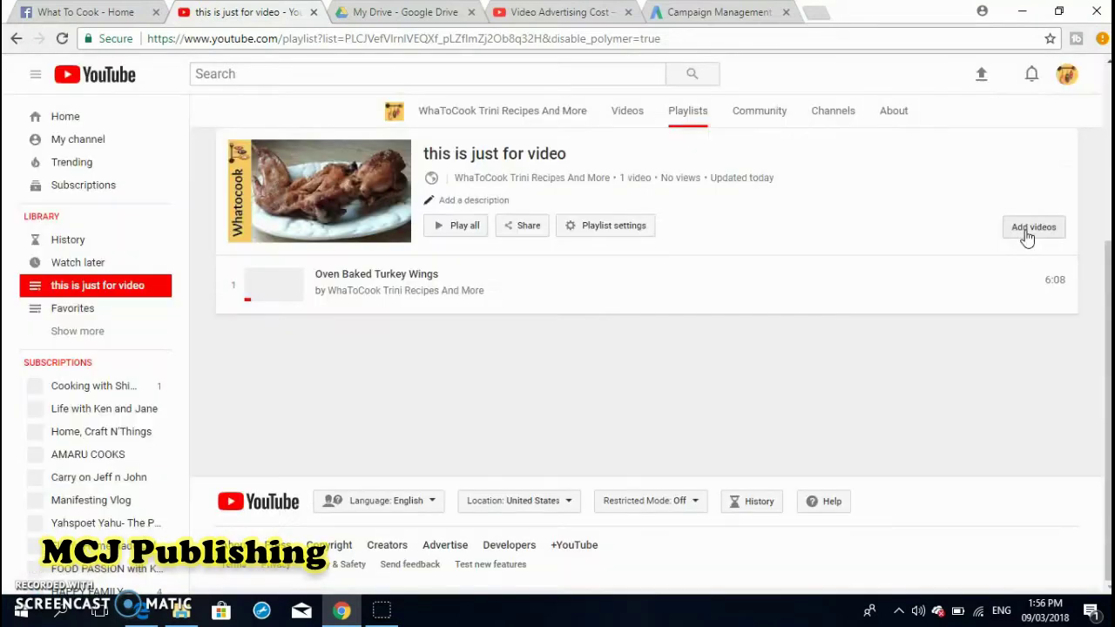
pyautogui.click(397, 167)
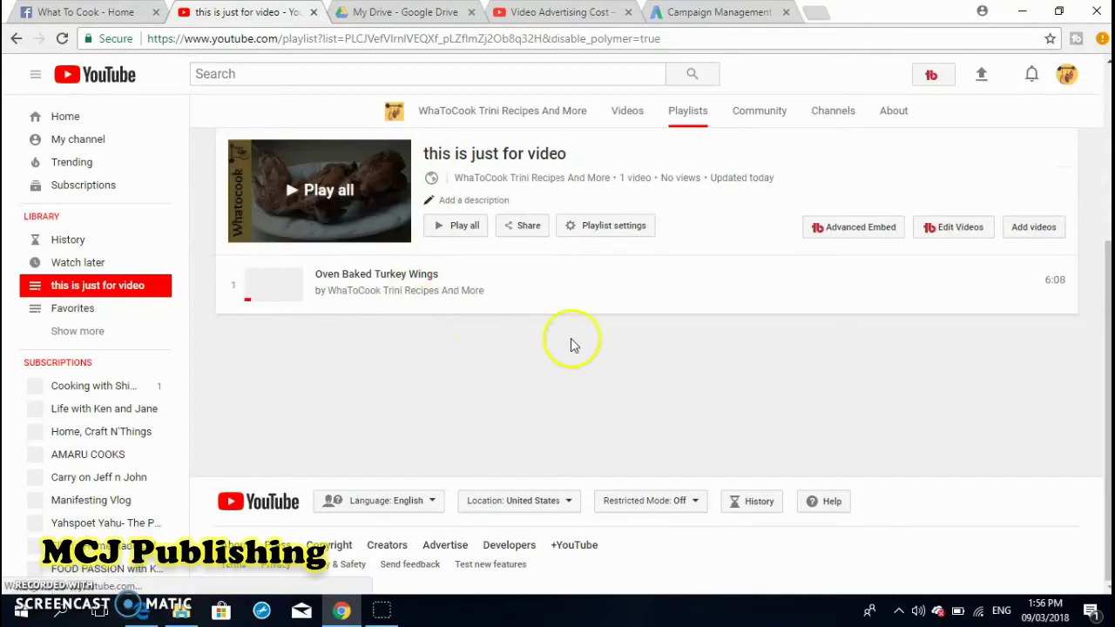
pyautogui.click(1047, 231)
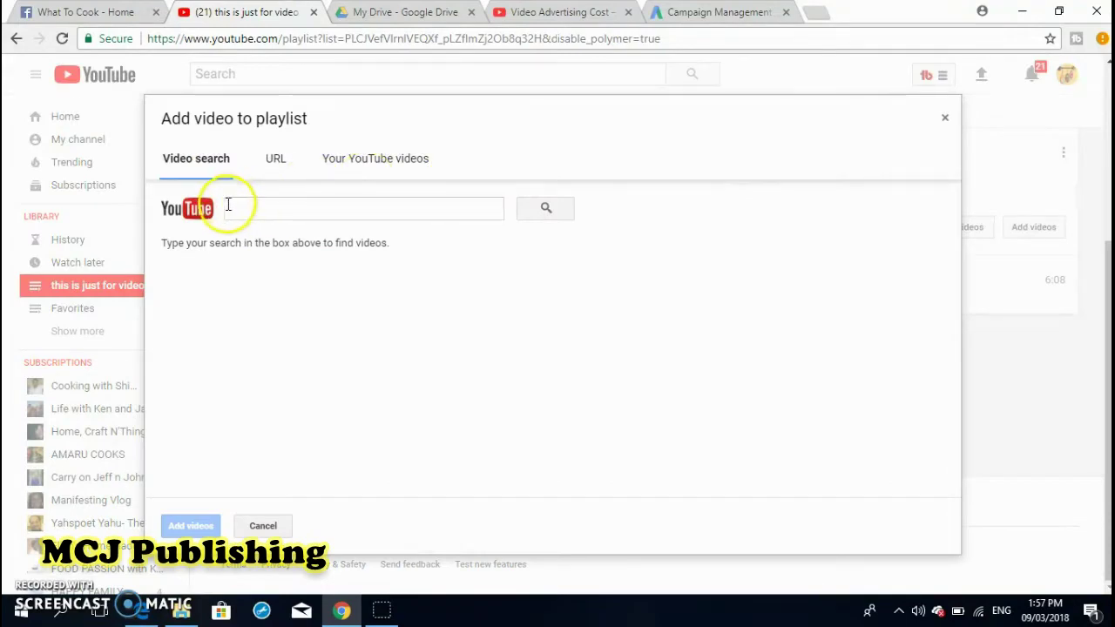
pyautogui.click(233, 208)
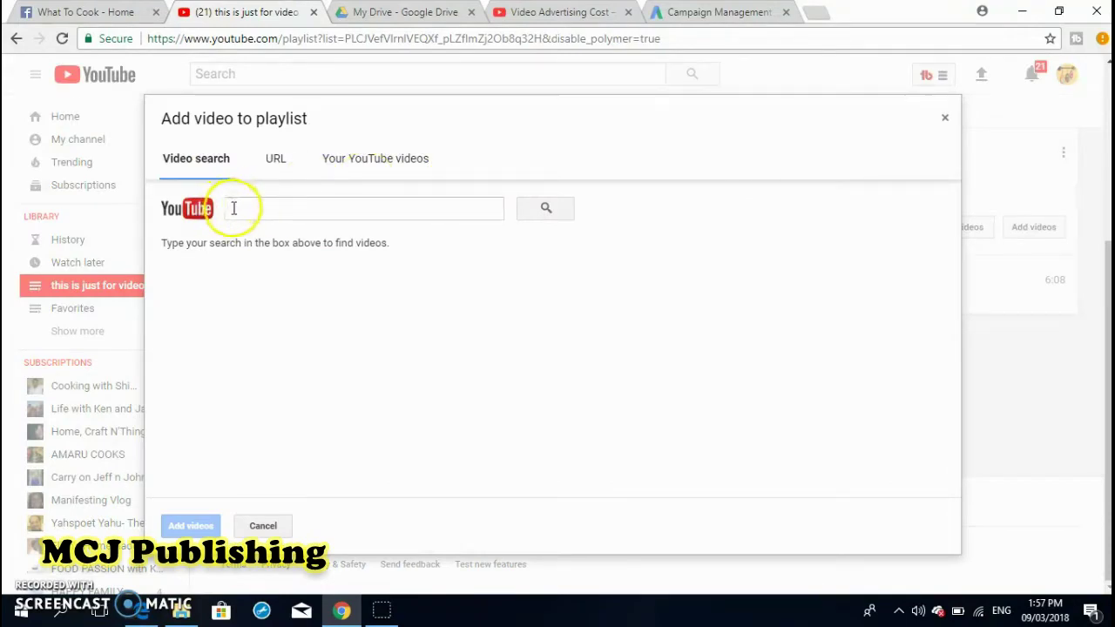
pyautogui.click(240, 209)
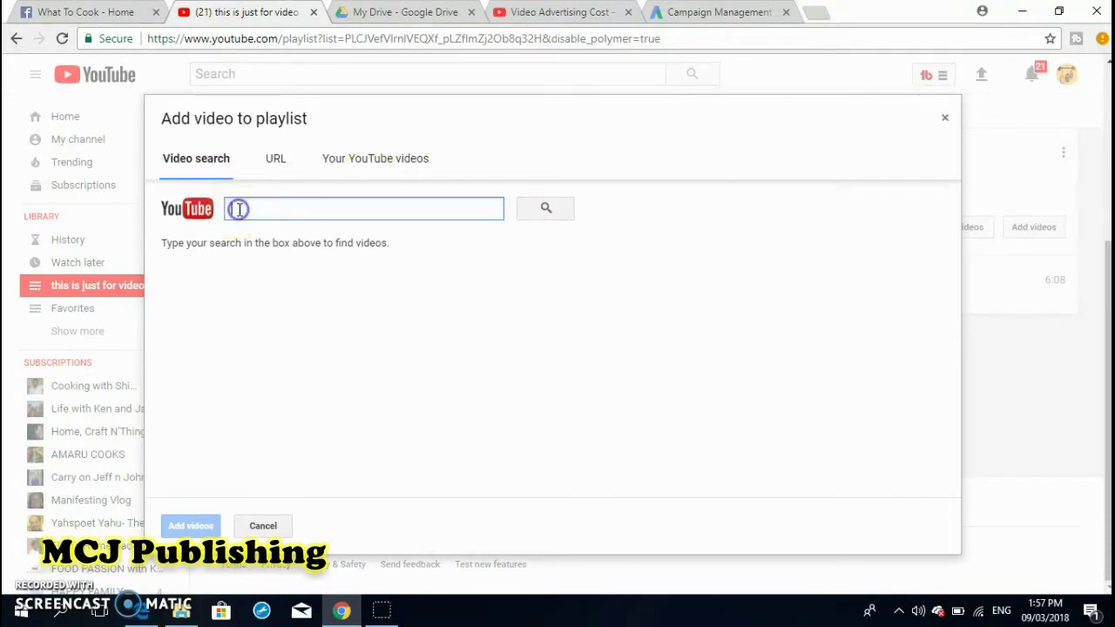
pyautogui.write('homemade')
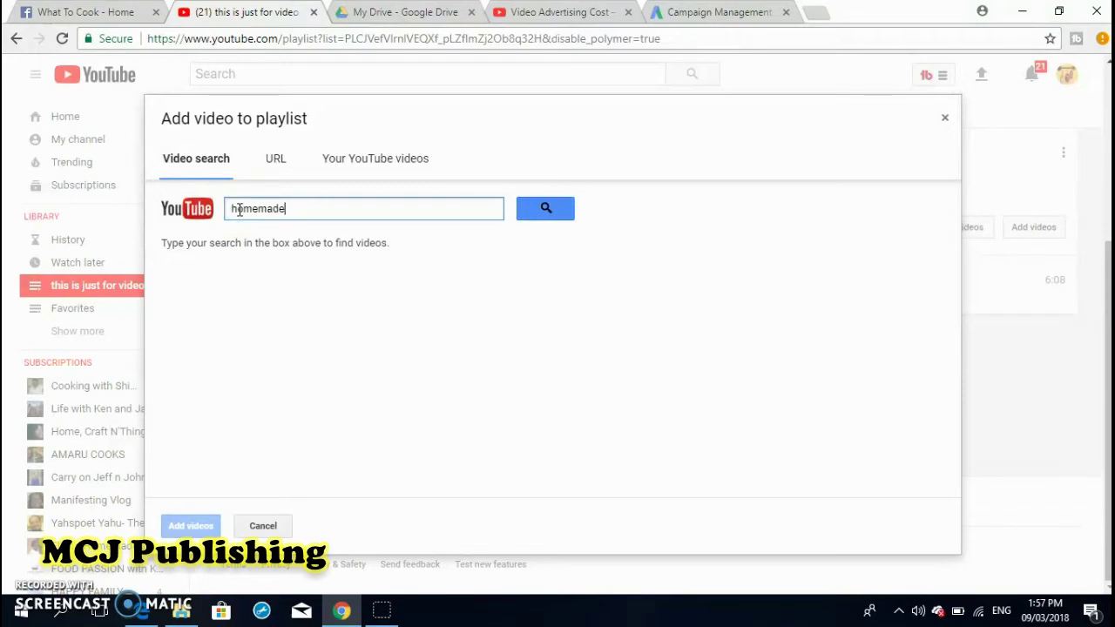
pyautogui.write(' bread')
pyautogui.press('Return')
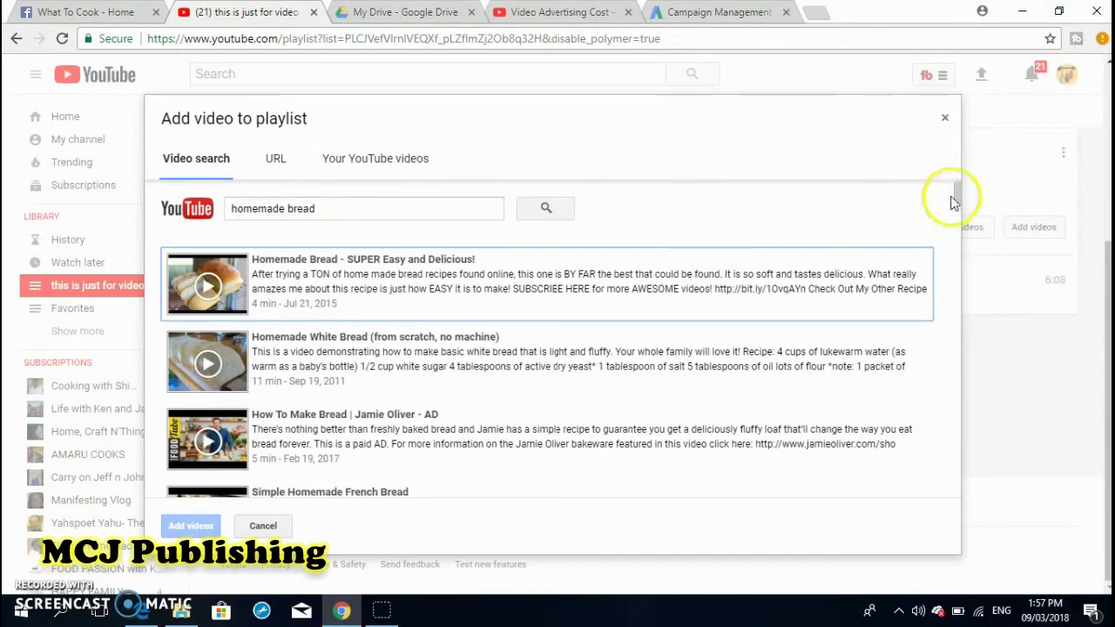
# Step: Add the video "How To Make Trinidad TT Homemade Bread" from the search results to the playlist
pyautogui.moveTo(956, 194); pyautogui.dragTo(958, 229)
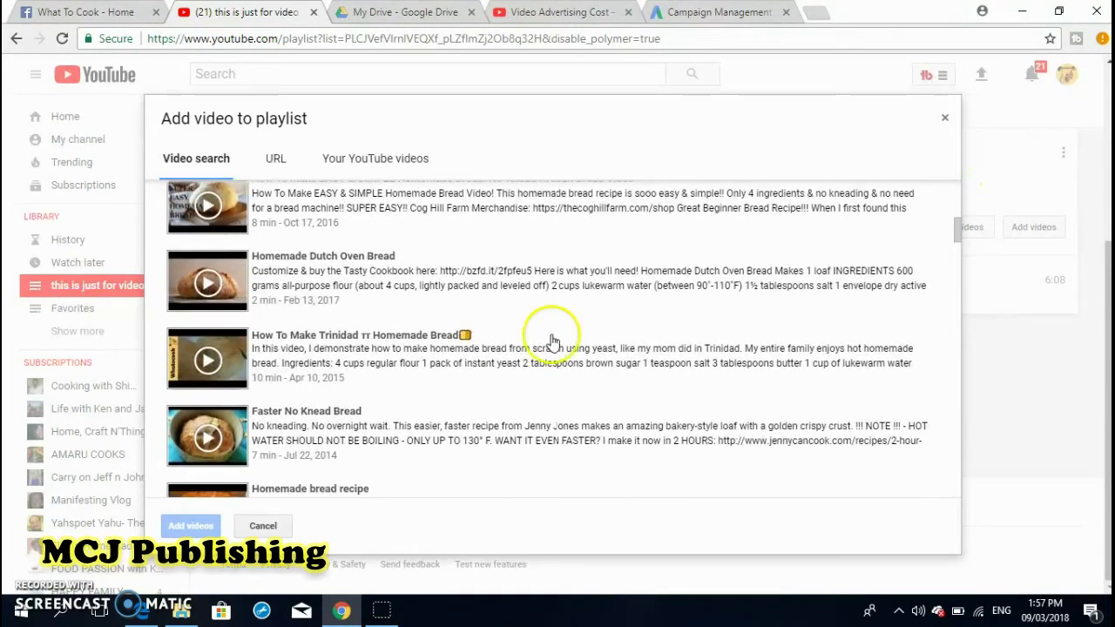
pyautogui.click(348, 361)
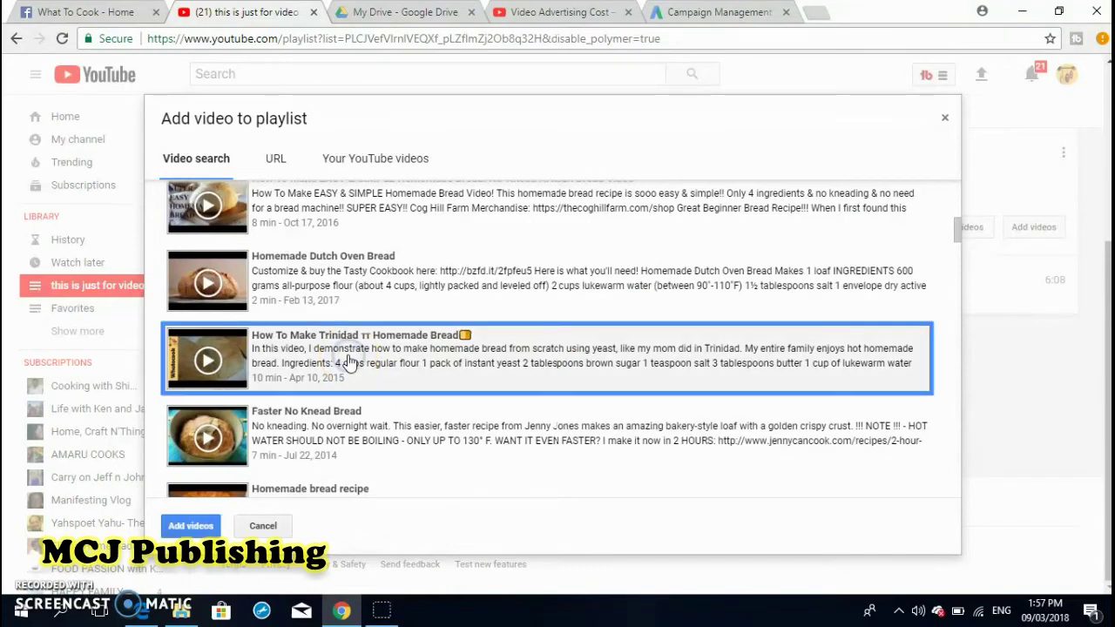
pyautogui.click(197, 528)
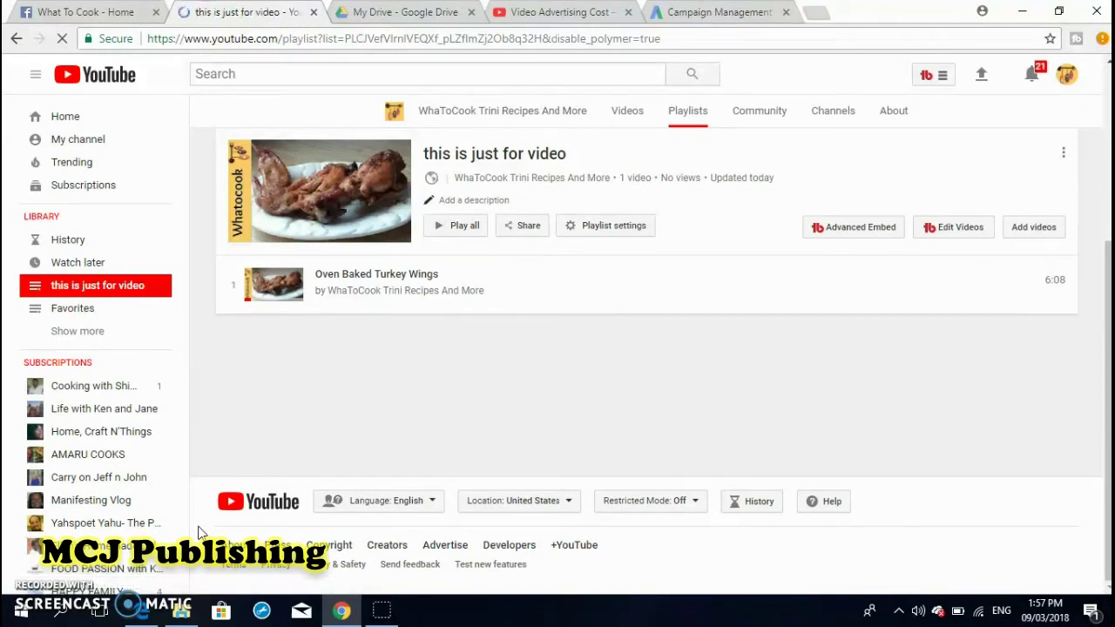
pyautogui.click(413, 315)
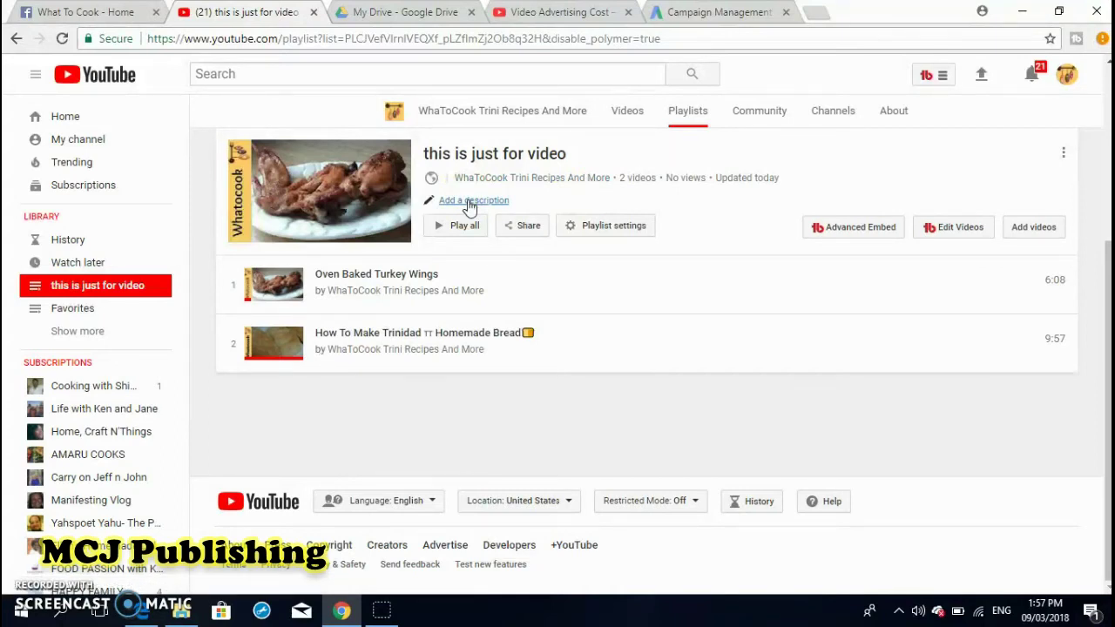
# Step: Add the playlist description "This playlist contains a series of videos with my favorite recipes."
pyautogui.click(470, 202)
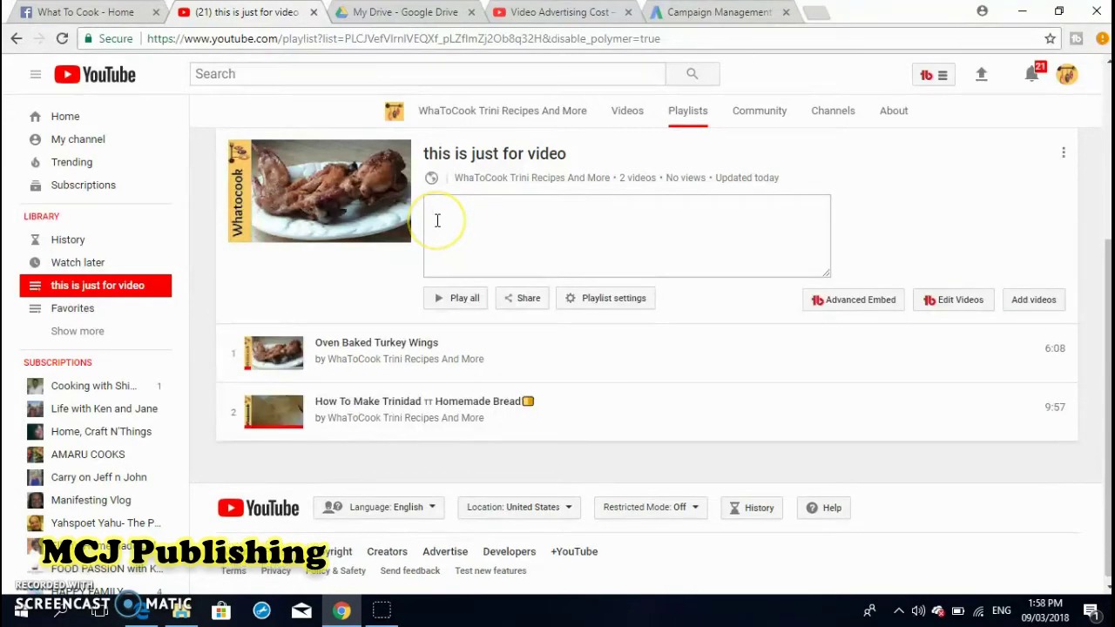
pyautogui.write('This playlist contains a series of videos withmy')
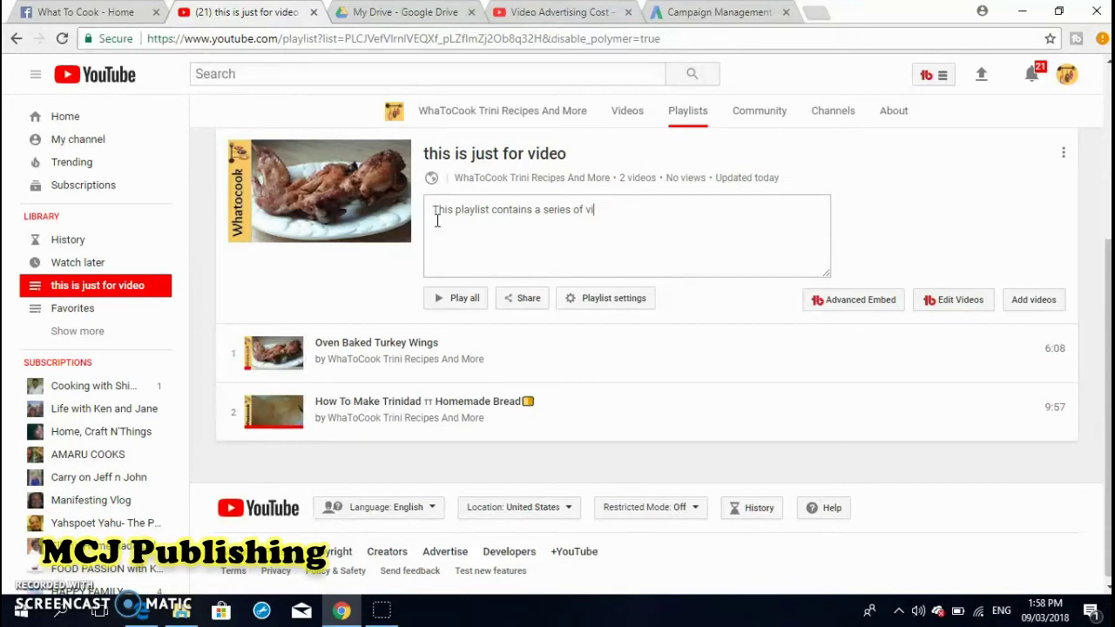
pyautogui.press('BackSpace')
pyautogui.press('BackSpace')
pyautogui.press('BackSpace')
pyautogui.write('my favorite recipes.')
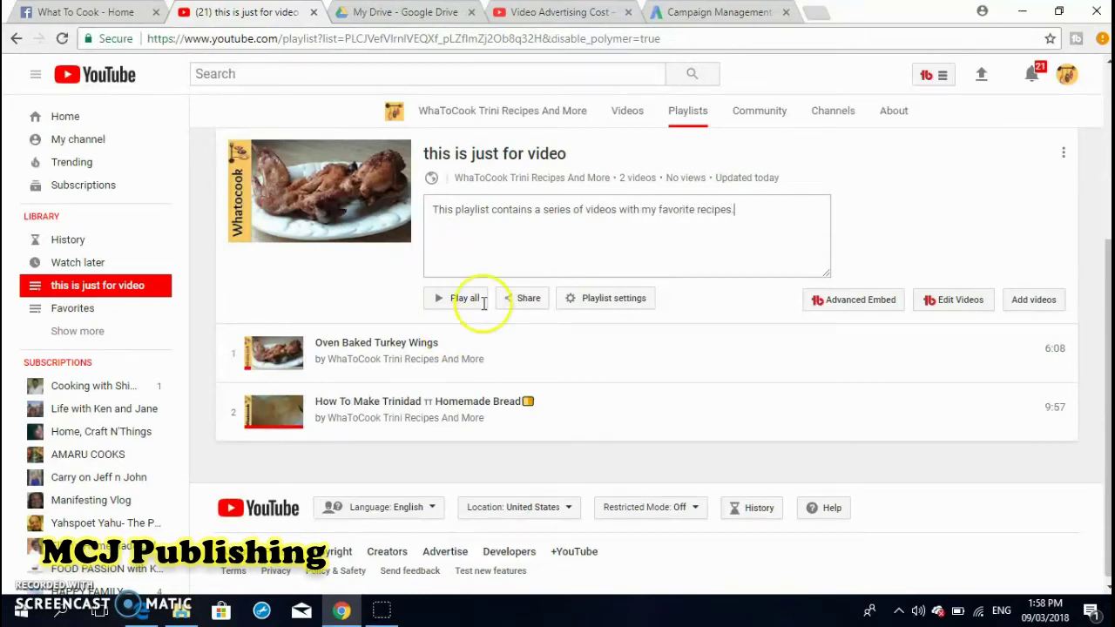
pyautogui.click(884, 206)
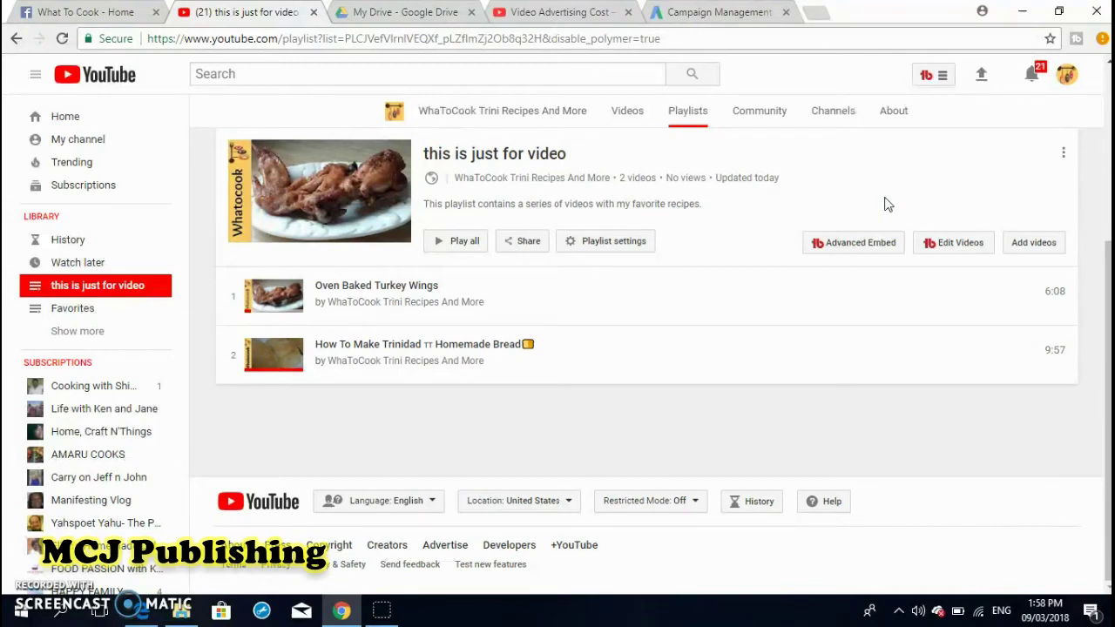
# Step: View the playlist's sharing options and select its share link, leaving the collaboration option off
pyautogui.click(523, 243)
pyautogui.click(526, 354)
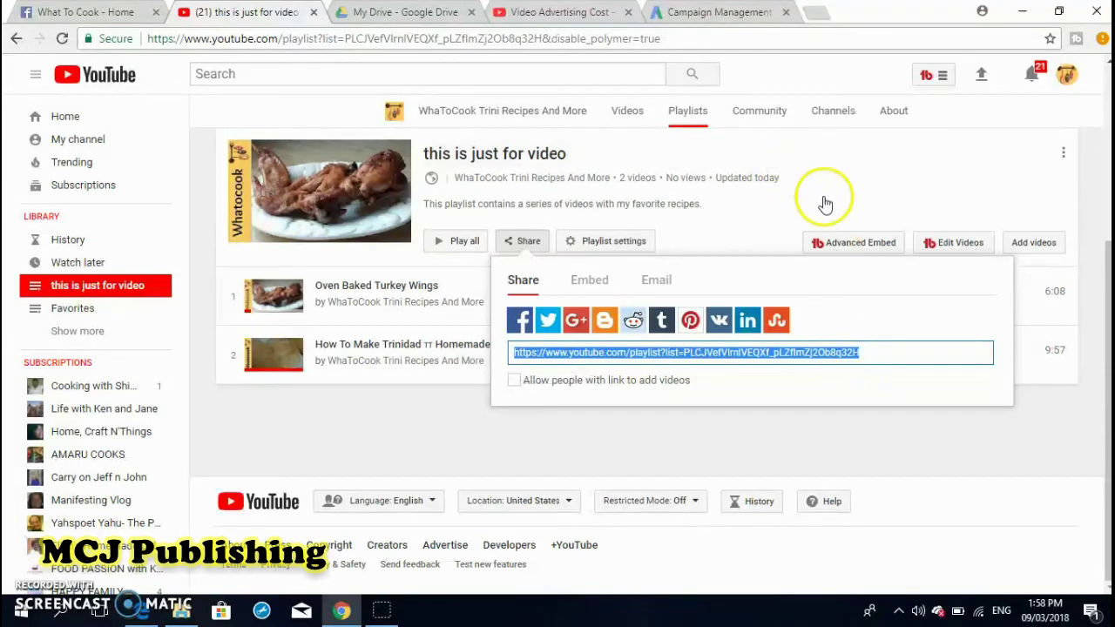
pyautogui.click(973, 191)
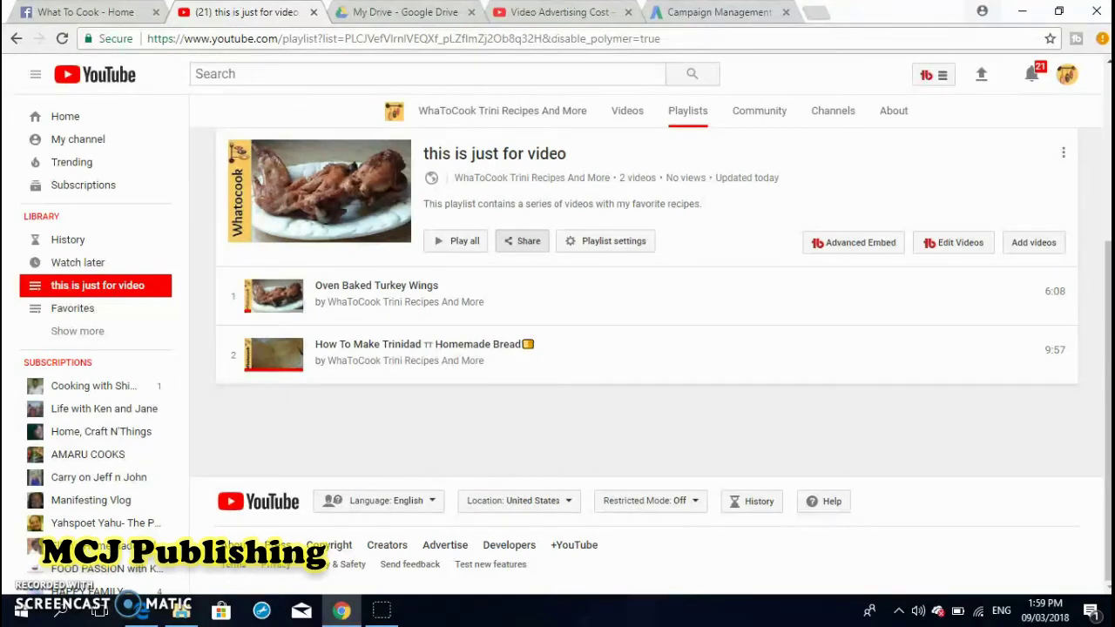
# Step: Return to the channel's playlists in Creator Studio and look through the existing playlists and their titles
pyautogui.click(50, 115)
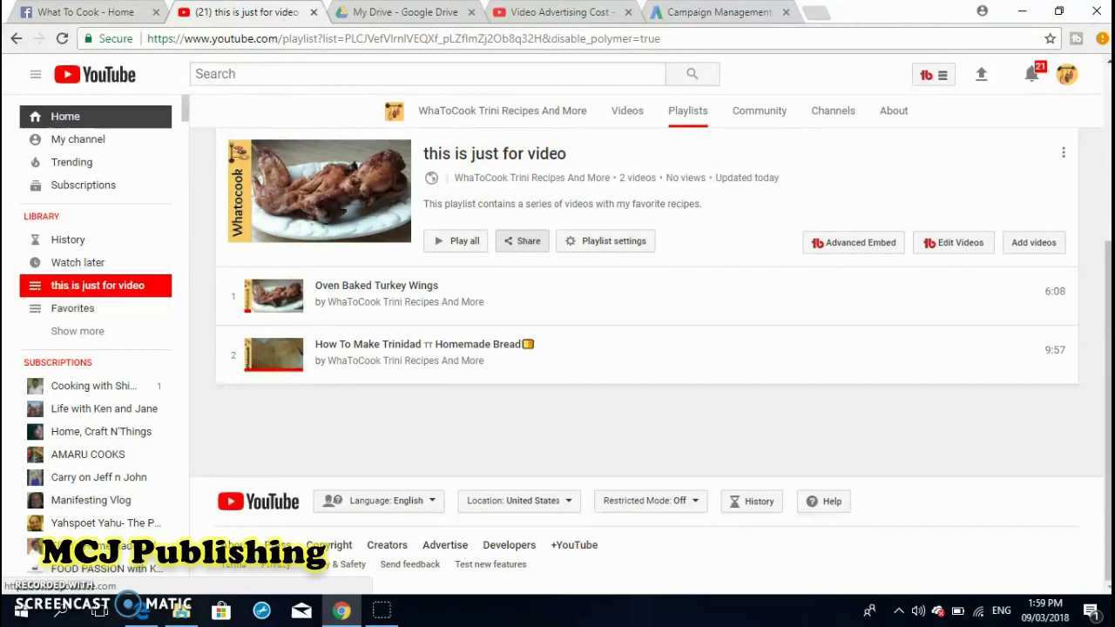
pyautogui.click(16, 38)
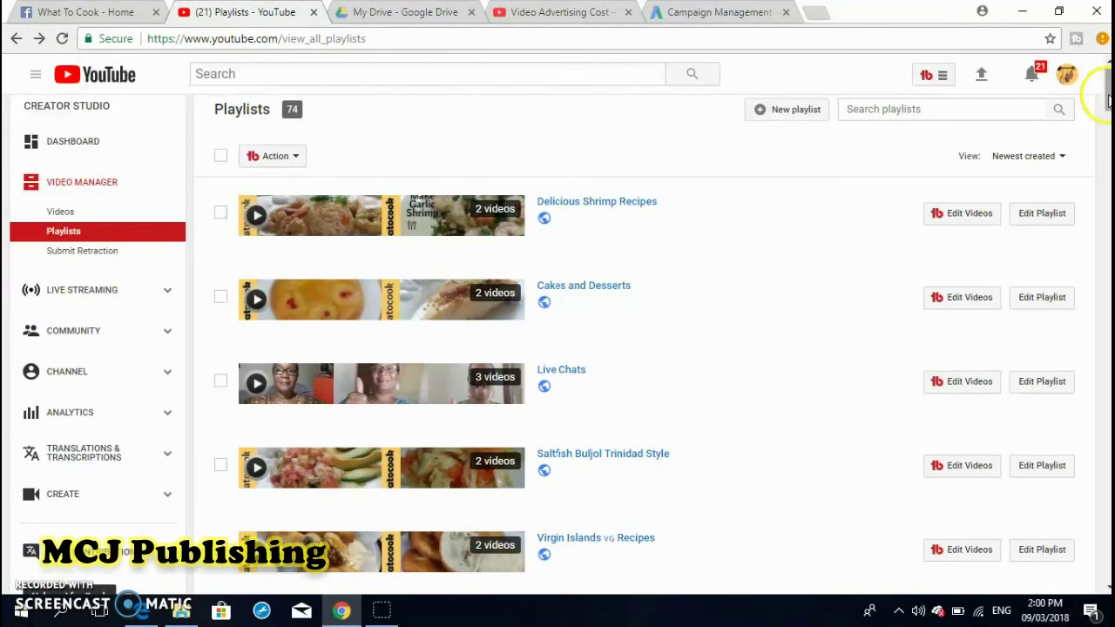
pyautogui.moveTo(1103, 83); pyautogui.dragTo(1106, 100)
pyautogui.scroll(1, 1106, 100)
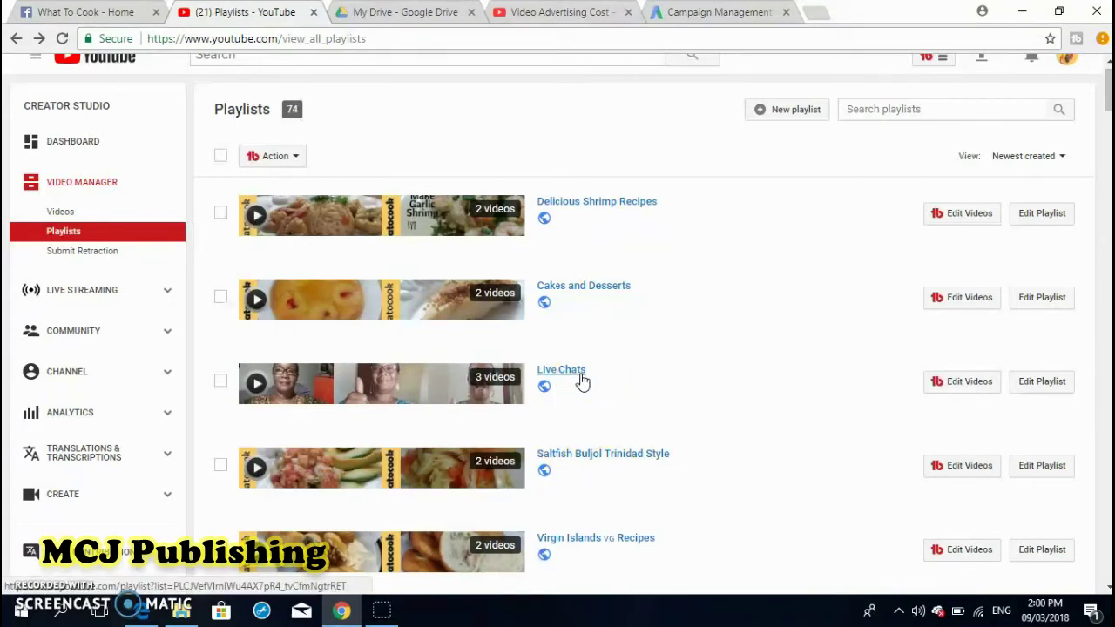
pyautogui.click(575, 405)
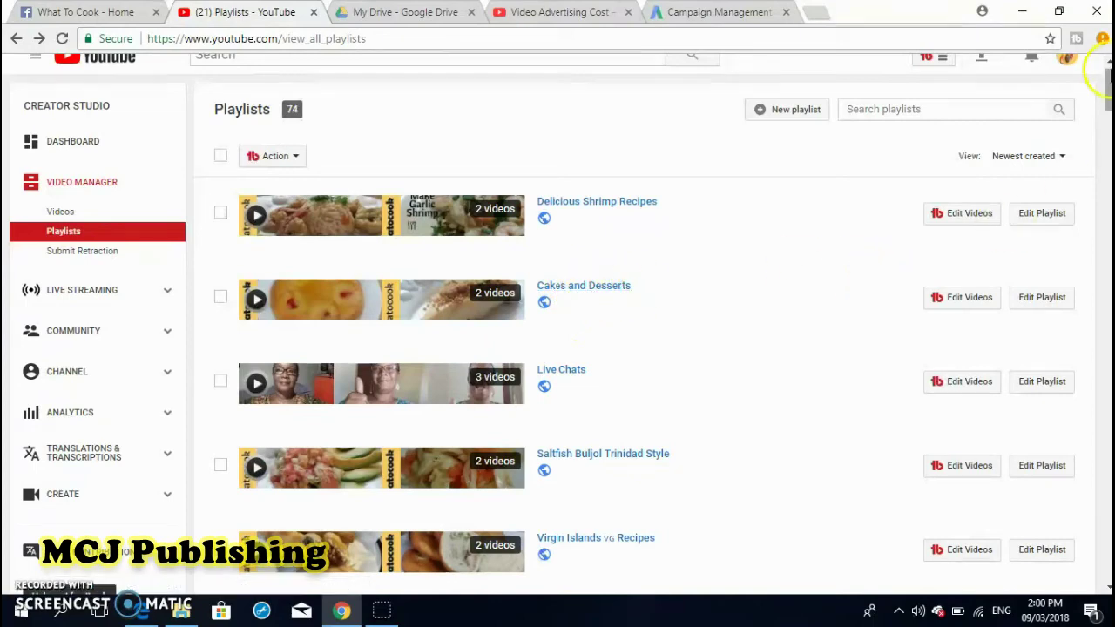
pyautogui.moveTo(1106, 75); pyautogui.dragTo(1108, 89)
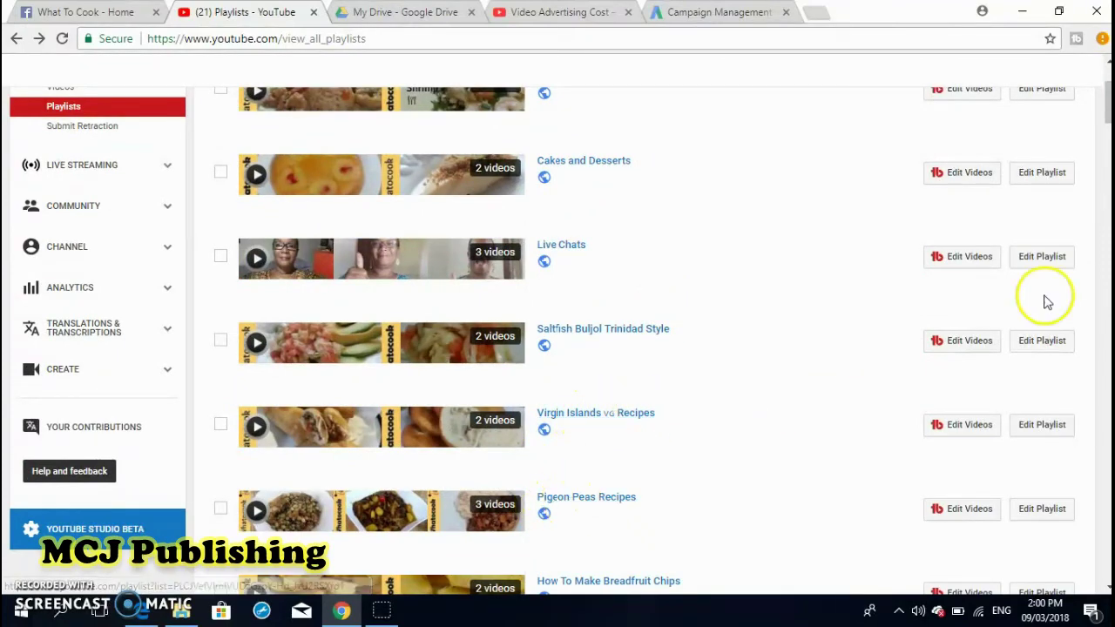
pyautogui.moveTo(1106, 104); pyautogui.dragTo(1104, 141)
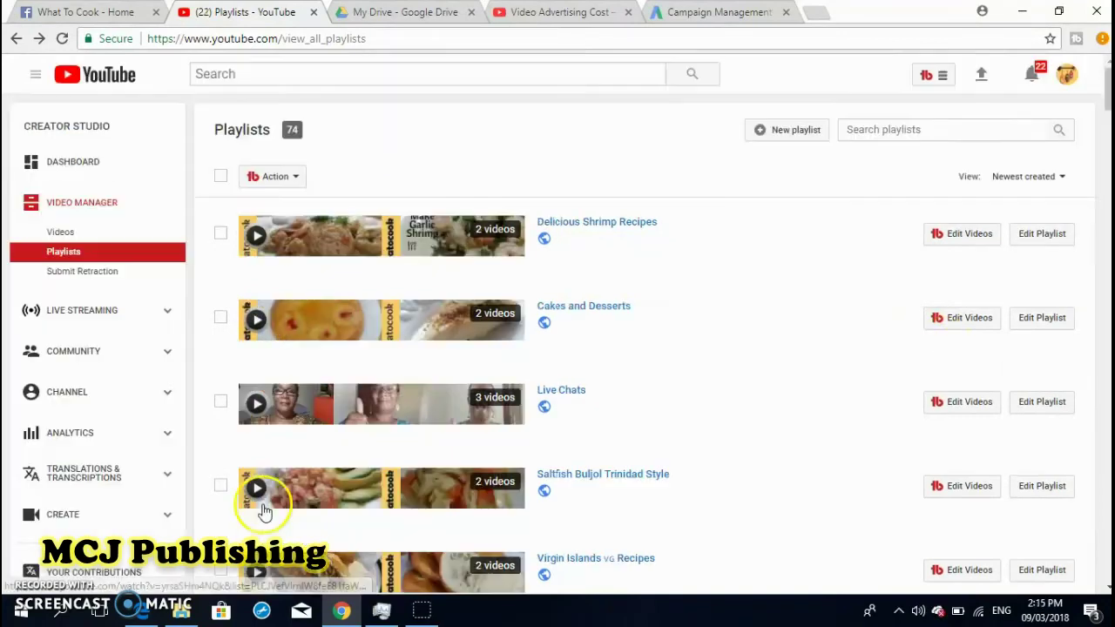
# Step: Open the video "Trinidad TT Smoked Herring Recipe" for editing from the channel's video list
pyautogui.moveTo(265, 512)
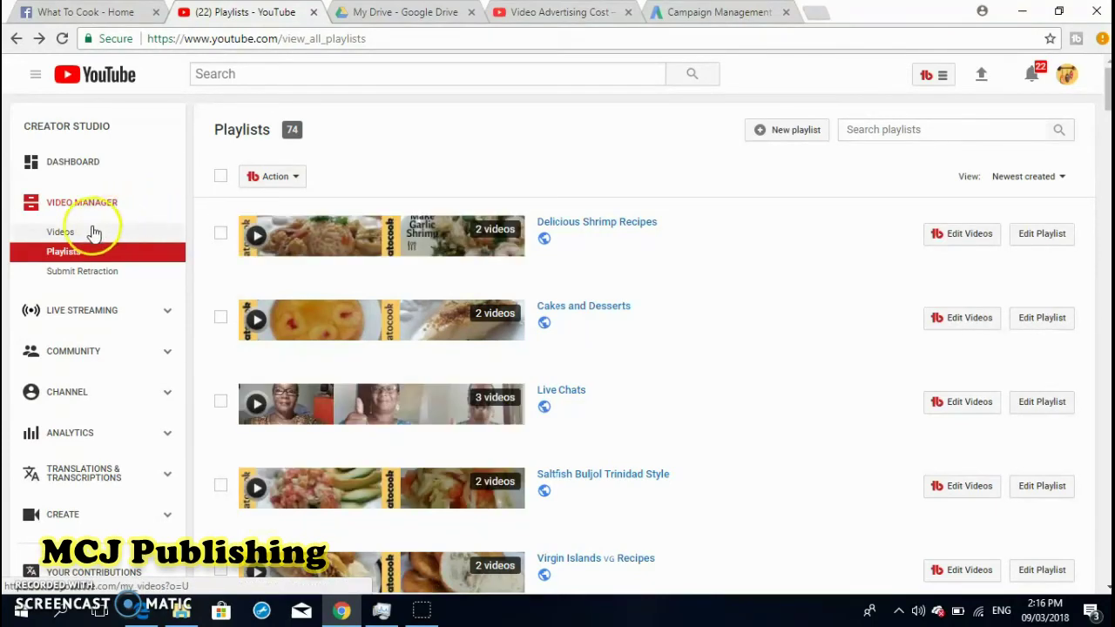
pyautogui.click(65, 233)
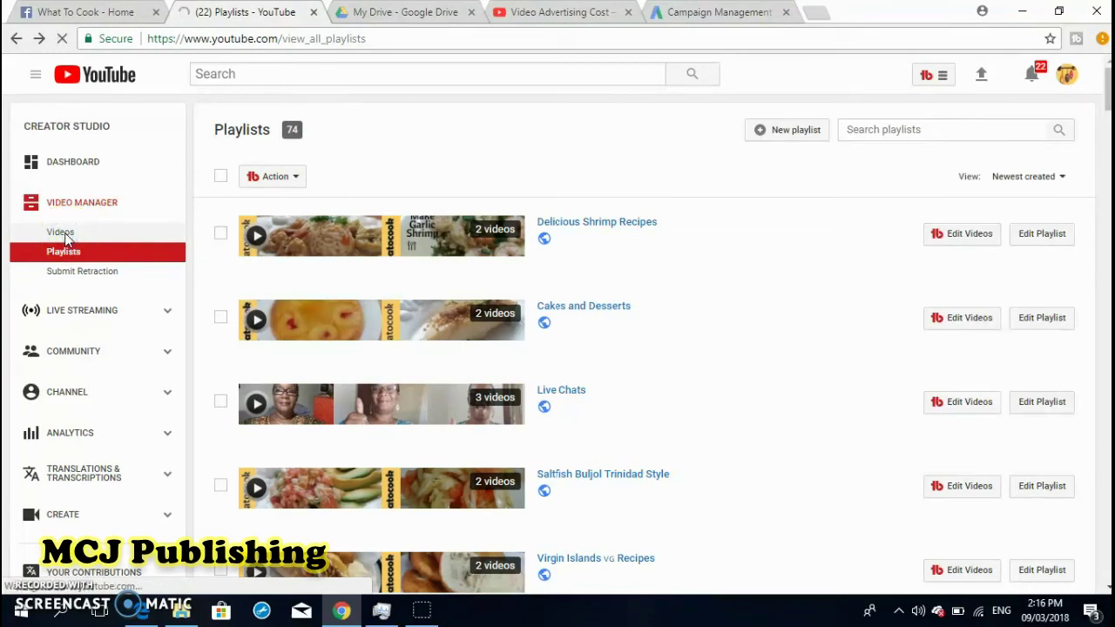
pyautogui.click(365, 252)
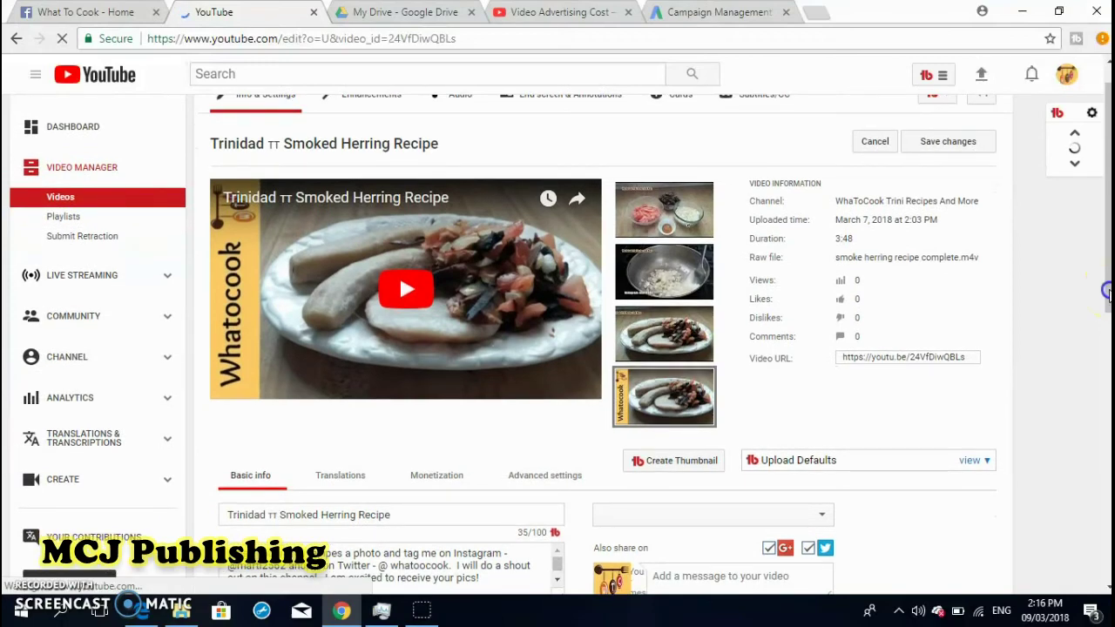
pyautogui.moveTo(1109, 295); pyautogui.dragTo(1109, 315)
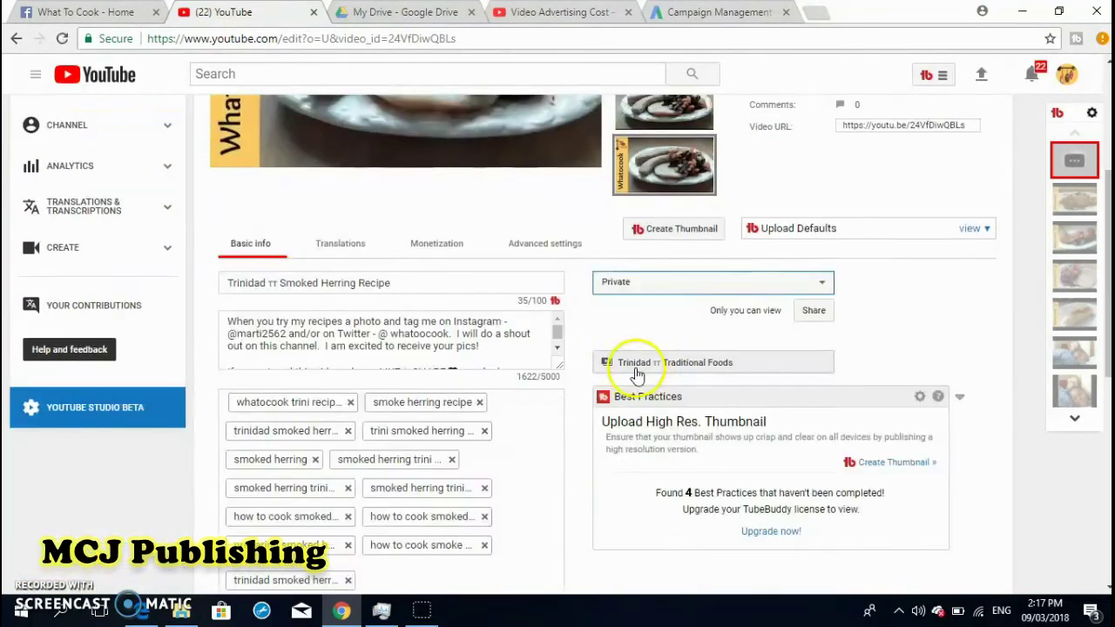
# Step: Create a public playlist named "just for testing" from the video's playlist options and include the video in it
pyautogui.scroll(-2, 634, 366)
pyautogui.click(630, 365)
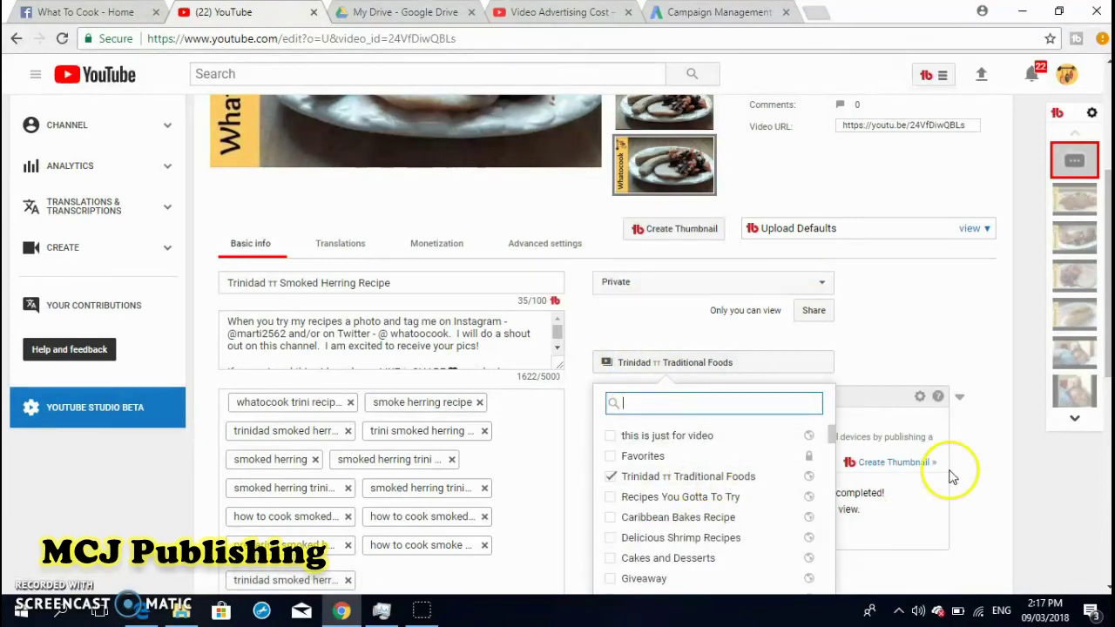
pyautogui.scroll(-2, 1104, 337)
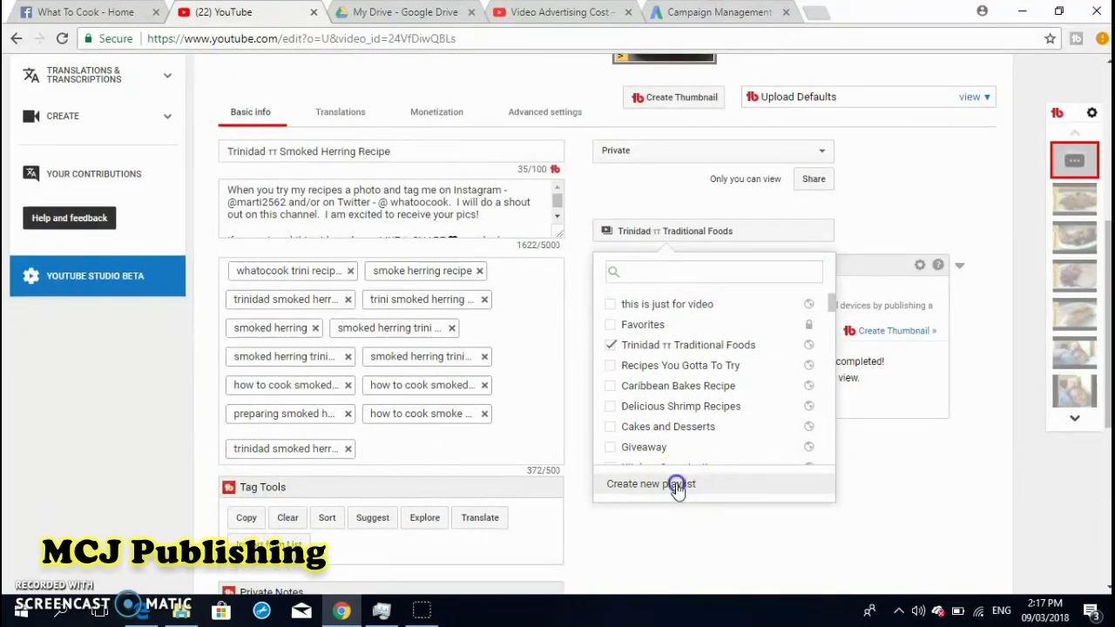
pyautogui.click(678, 484)
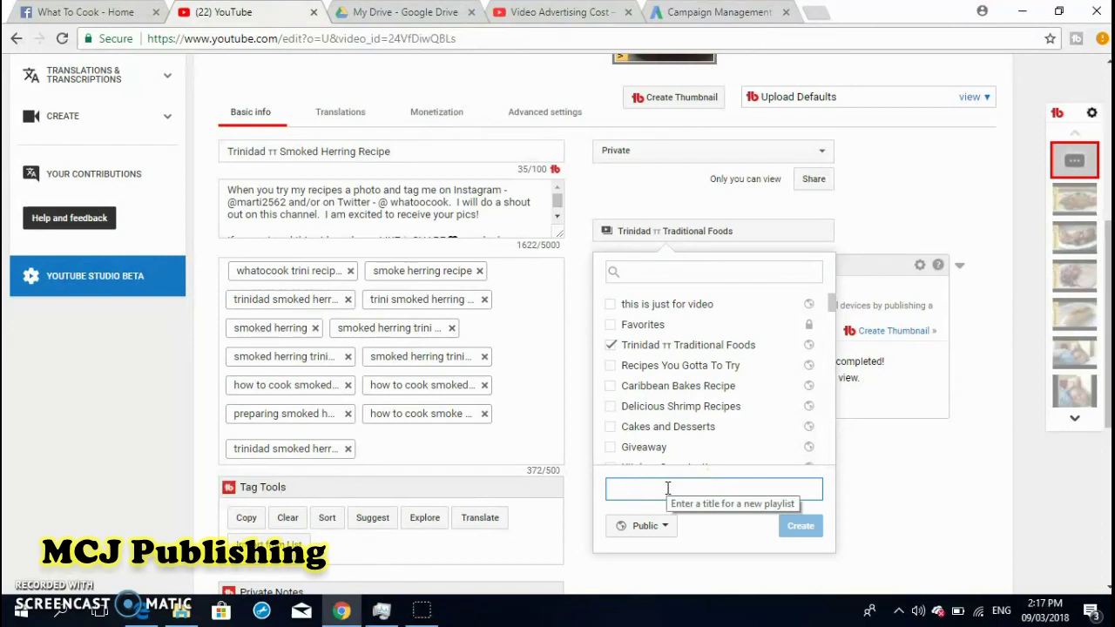
pyautogui.write('justf')
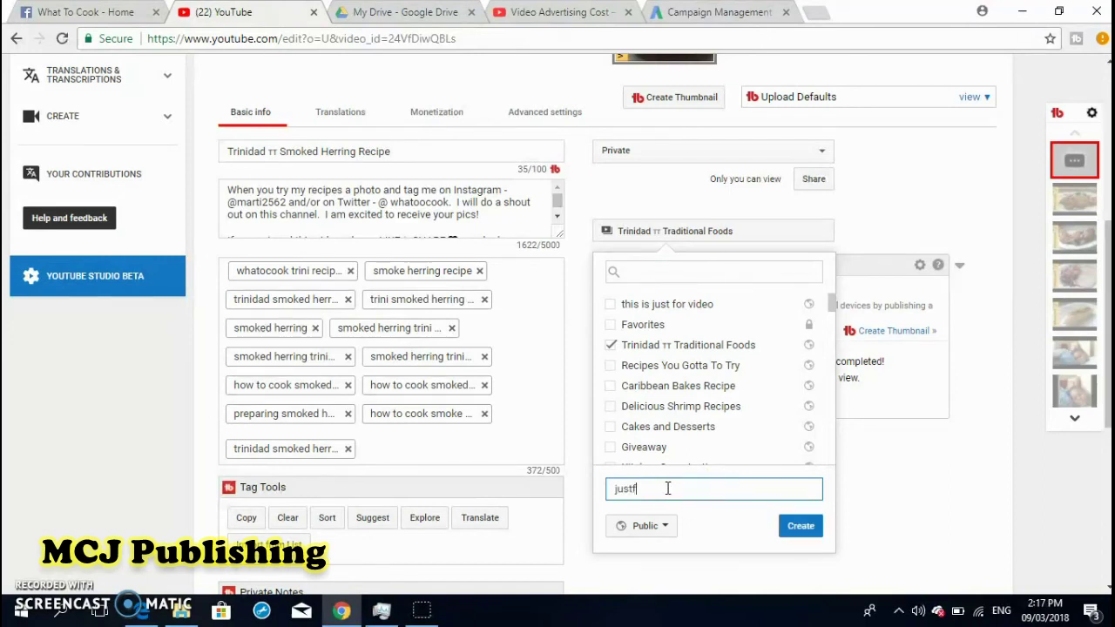
pyautogui.write(' for testing')
pyautogui.click(800, 527)
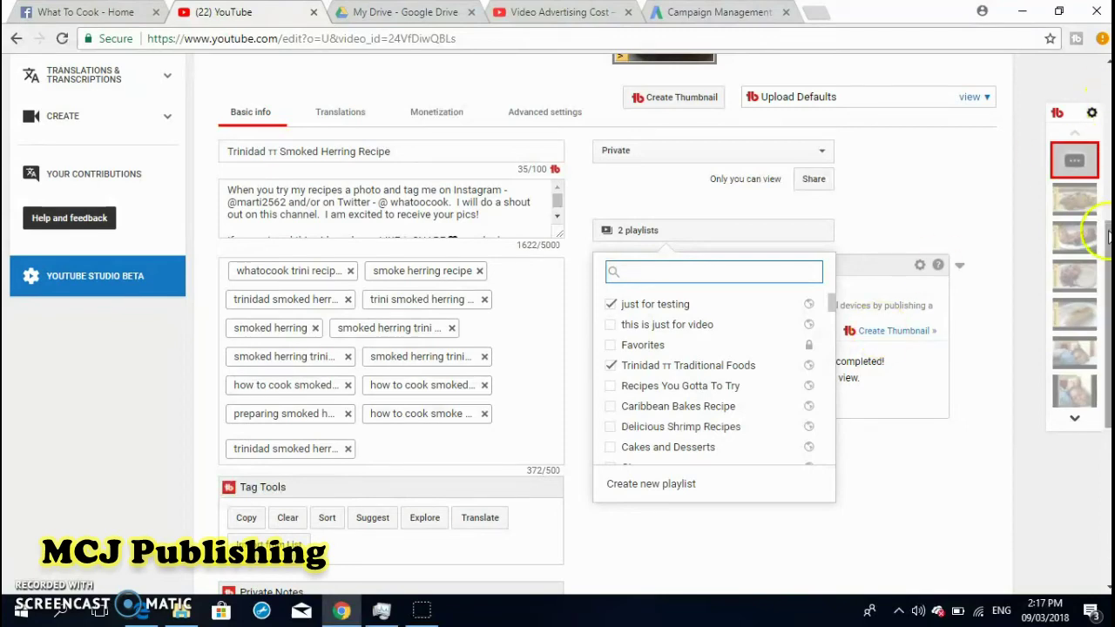
# Step: Search YouTube for "trinidad traditional foods", leaving the video's edit page without saving, and examine the channel's playlist among the results
pyautogui.scroll(4, 399, 92)
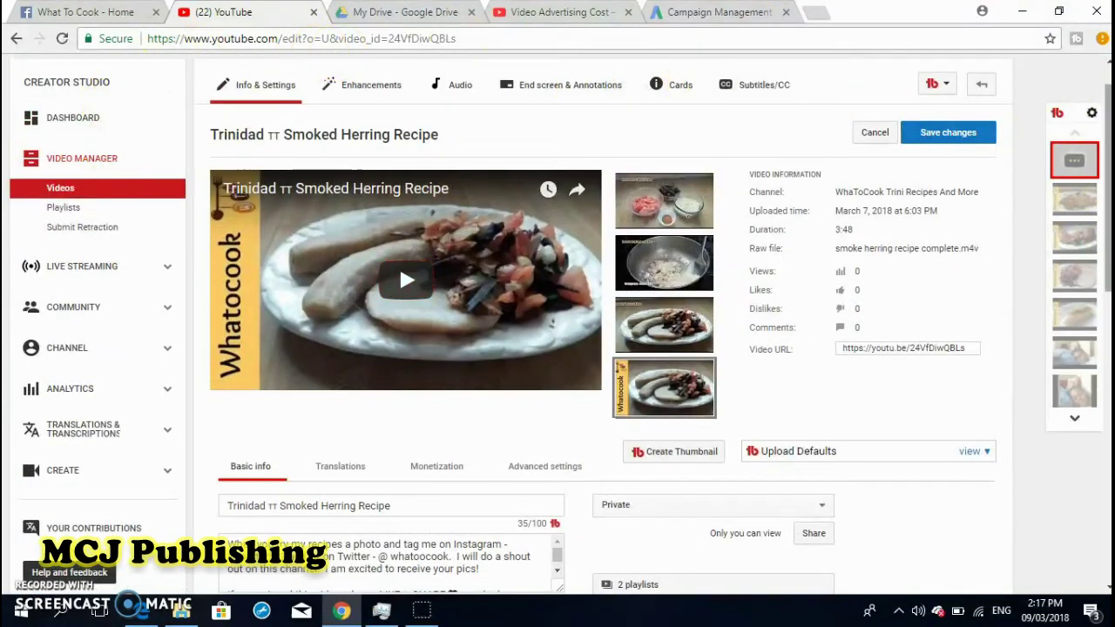
pyautogui.scroll(1, 1105, 92)
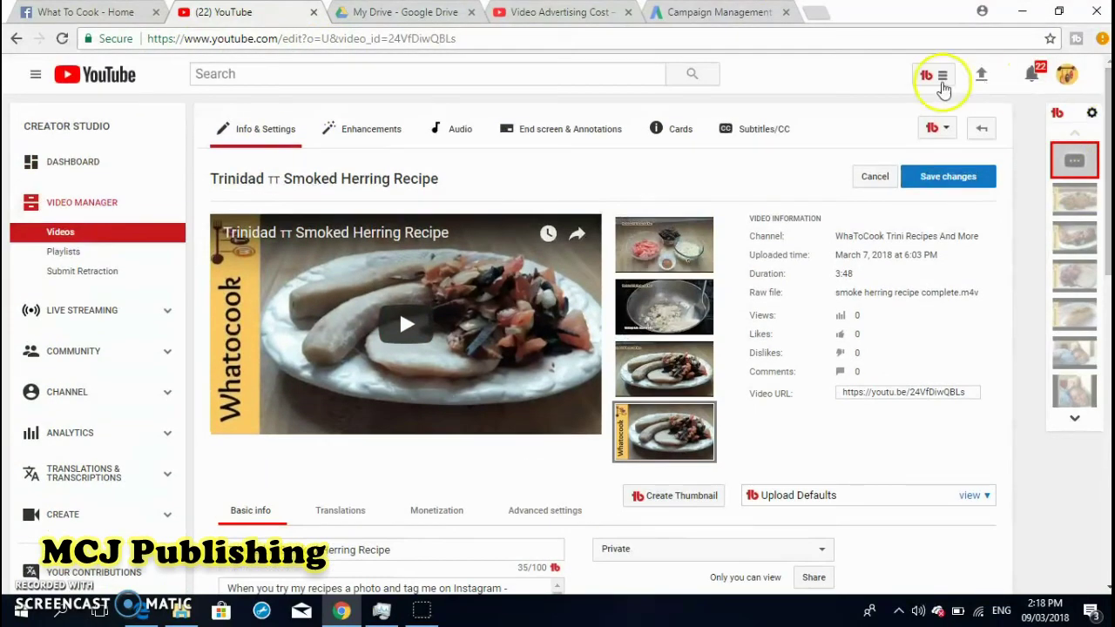
pyautogui.click(413, 72)
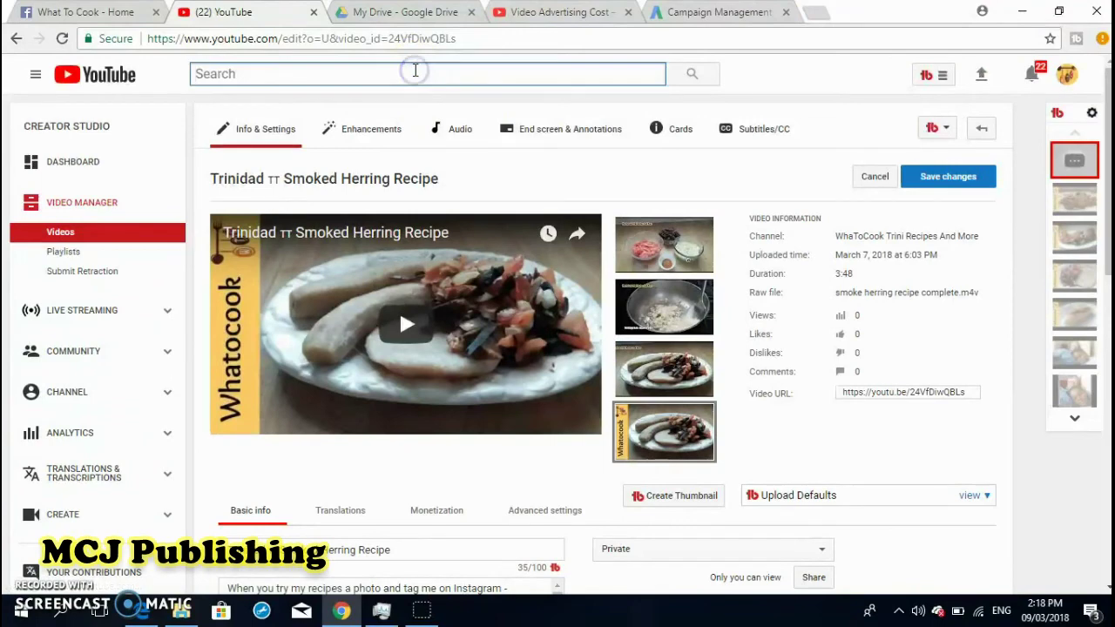
pyautogui.write('trinidad ')
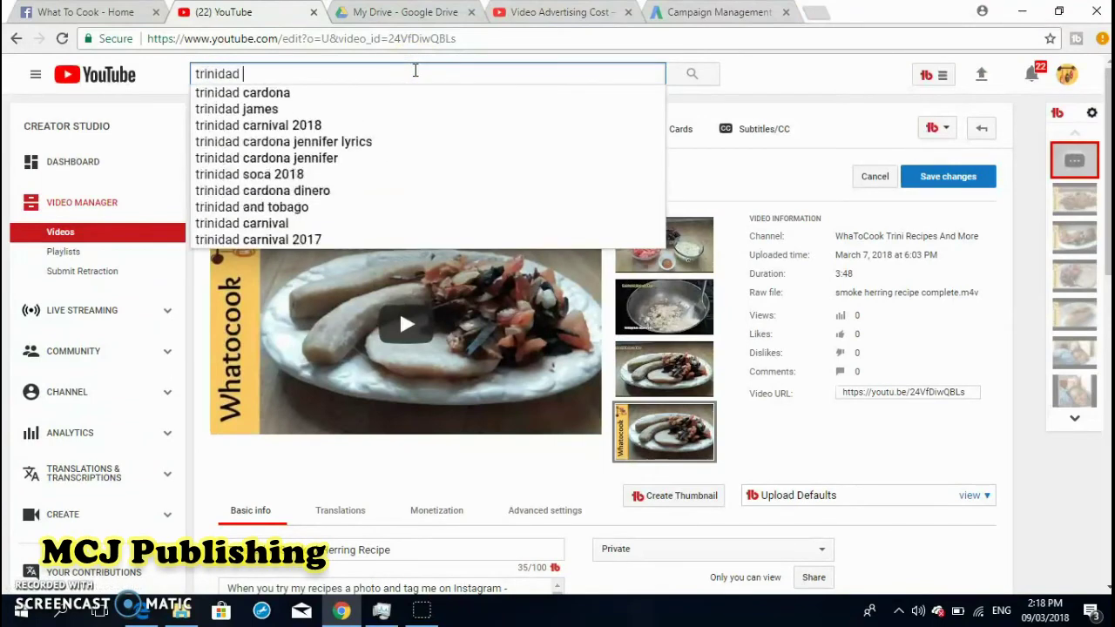
pyautogui.write('traditio')
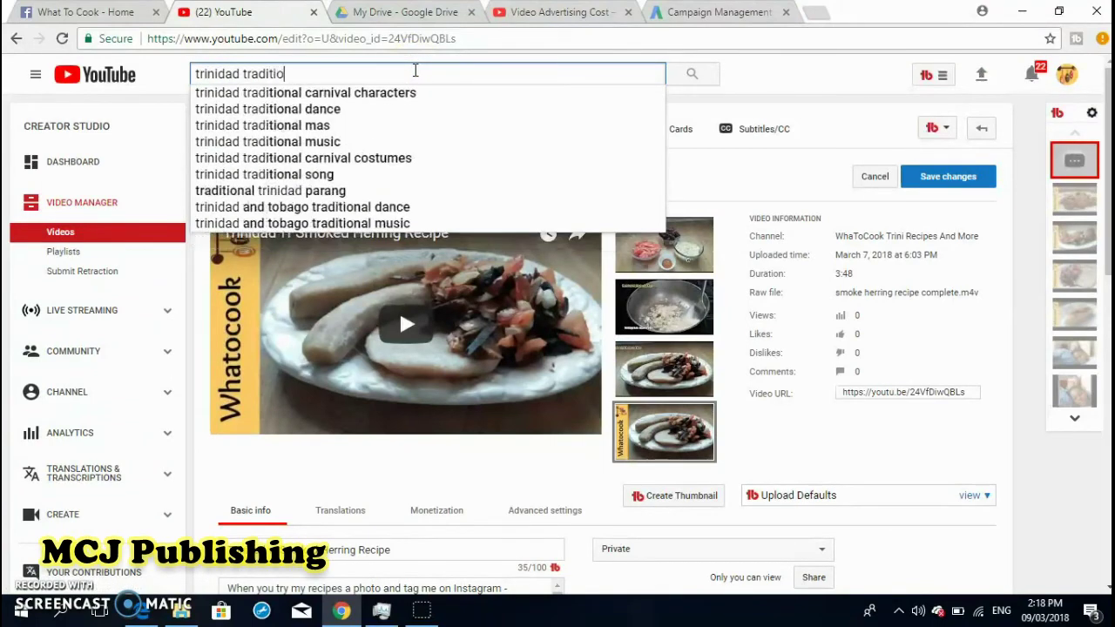
pyautogui.write('nal foods')
pyautogui.press('Return')
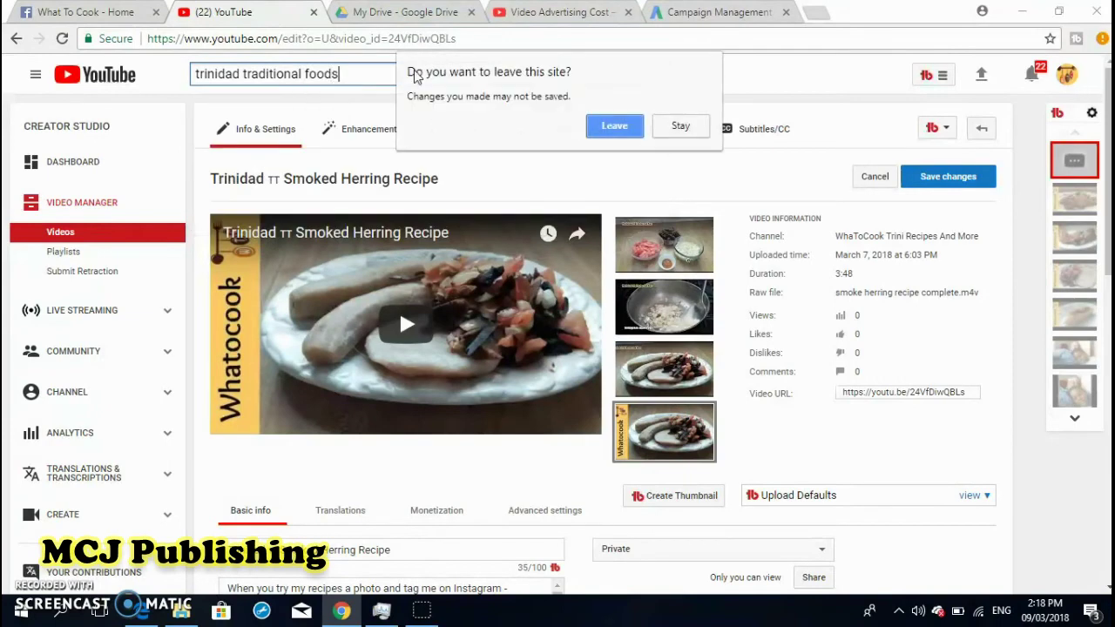
pyautogui.click(614, 125)
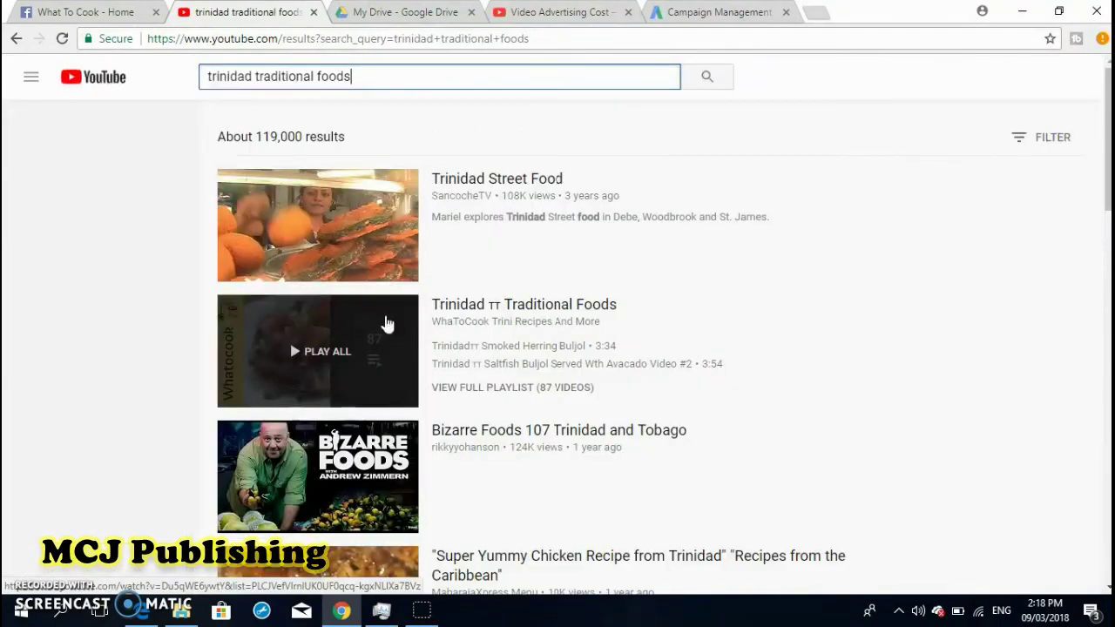
pyautogui.click(227, 473)
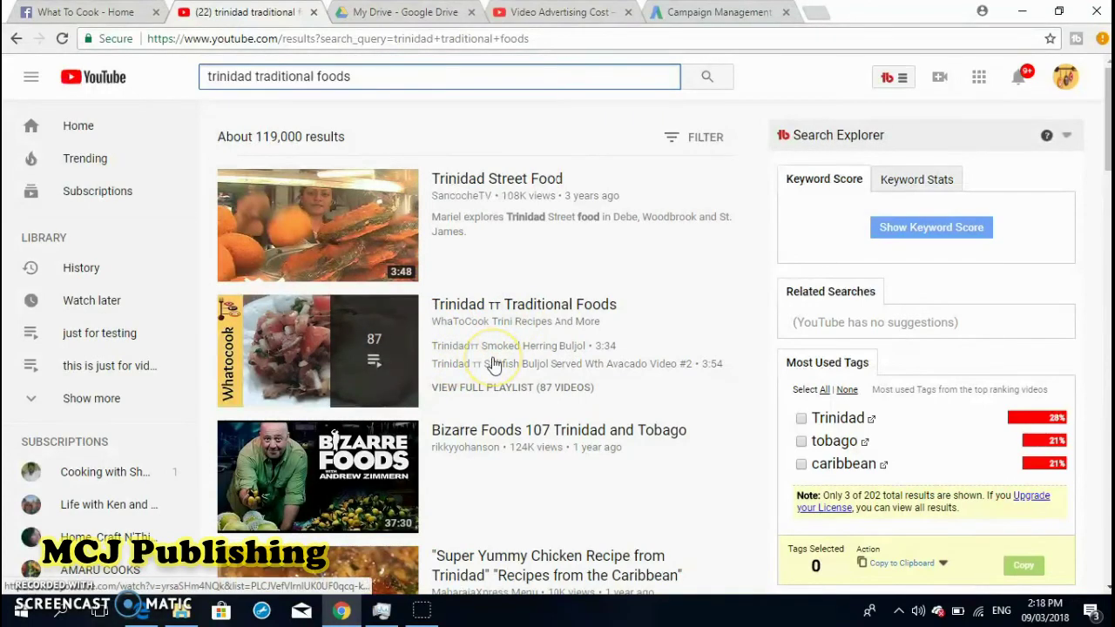
pyautogui.click(369, 368)
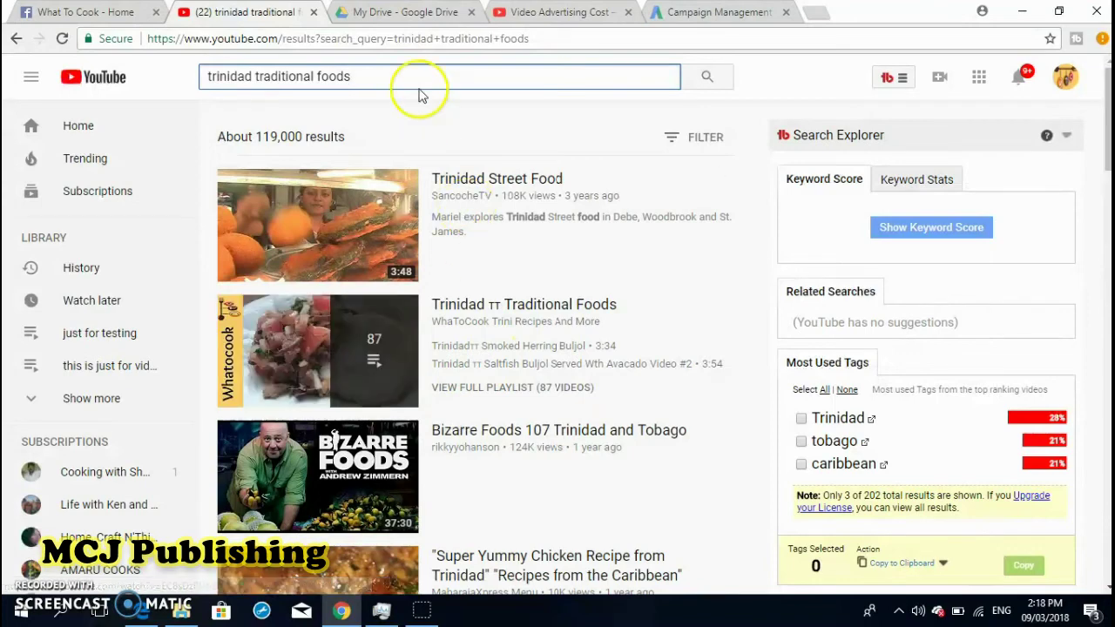
# Step: Search YouTube for "how to eat doubles" and locate the playlist "How To Eat Doubles | Trinidad and Tobago Food" in the results
pyautogui.click(390, 76)
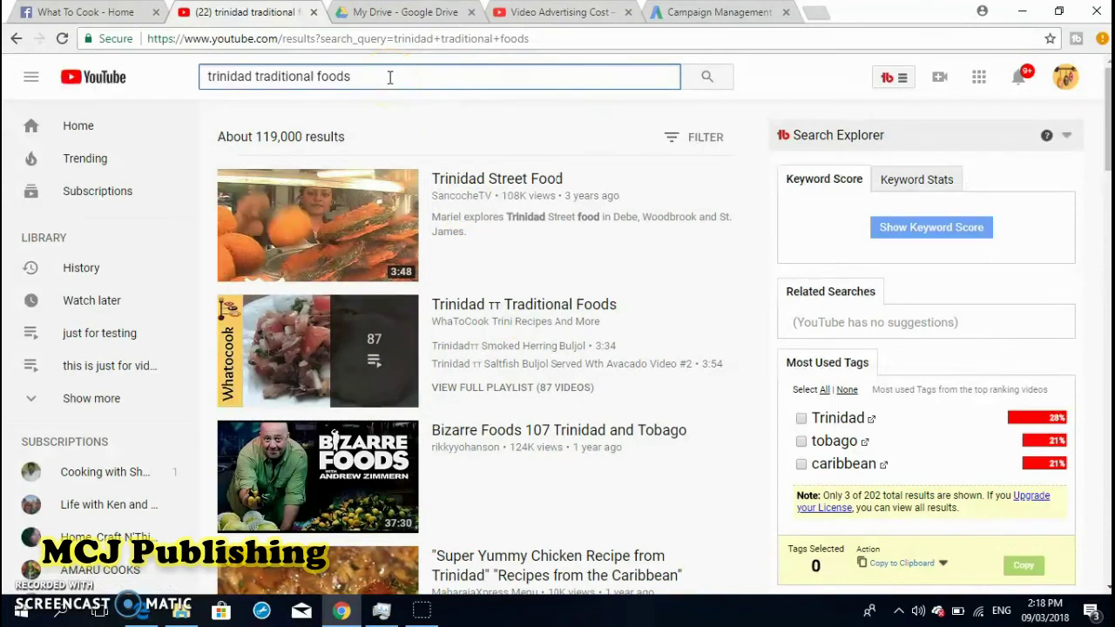
pyautogui.press('BackSpace')
pyautogui.press('BackSpace')
pyautogui.press('BackSpace')
pyautogui.press('BackSpace')
pyautogui.press('BackSpace')
pyautogui.press('BackSpace')
pyautogui.press('BackSpace')
pyautogui.press('BackSpace')
pyautogui.press('BackSpace')
pyautogui.press('BackSpace')
pyautogui.press('BackSpace')
pyautogui.press('BackSpace')
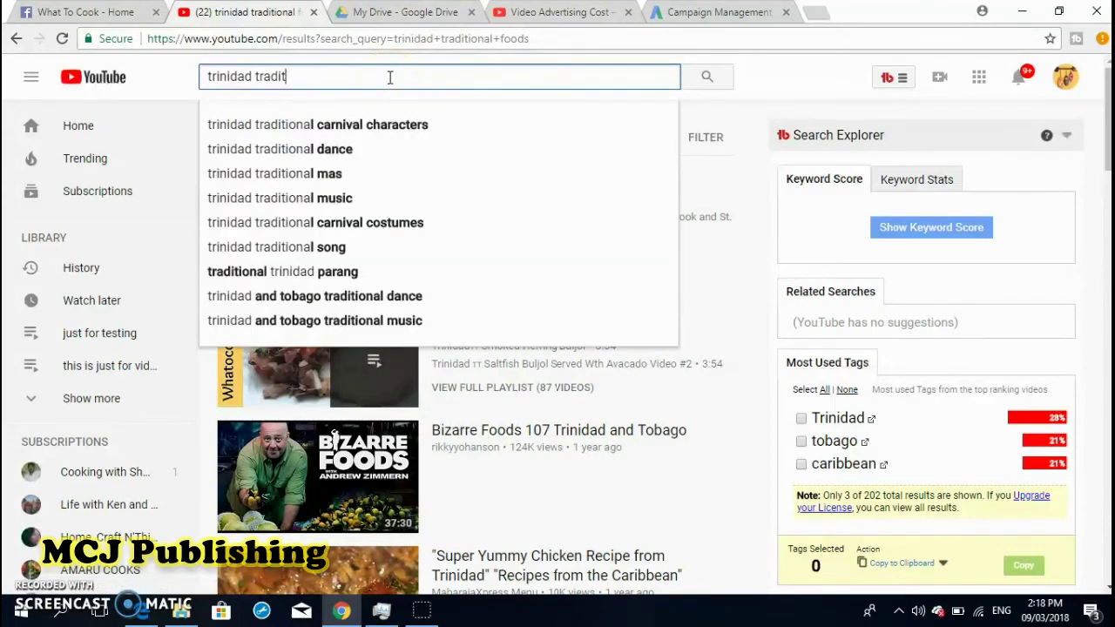
pyautogui.press('BackSpace')
pyautogui.press('BackSpace')
pyautogui.press('BackSpace')
pyautogui.press('BackSpace')
pyautogui.press('BackSpace')
pyautogui.press('BackSpace')
pyautogui.press('BackSpace')
pyautogui.press('BackSpace')
pyautogui.press('BackSpace')
pyautogui.press('BackSpace')
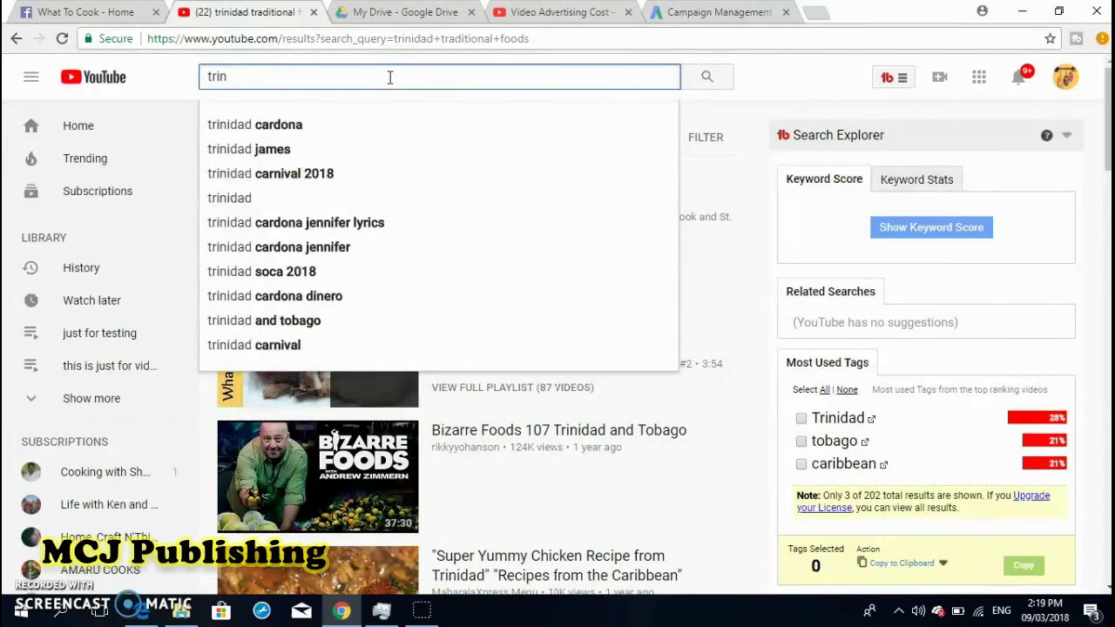
pyautogui.write('how to eat doubles')
pyautogui.press('Return')
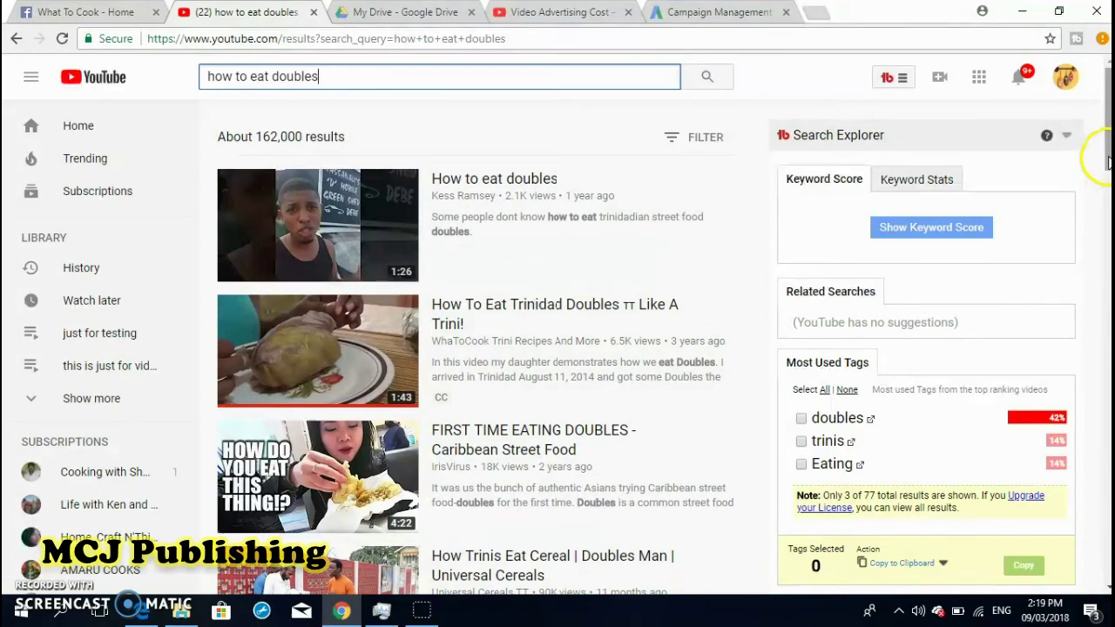
pyautogui.moveTo(1107, 162); pyautogui.dragTo(1107, 583)
pyautogui.scroll(-3, 1099, 321)
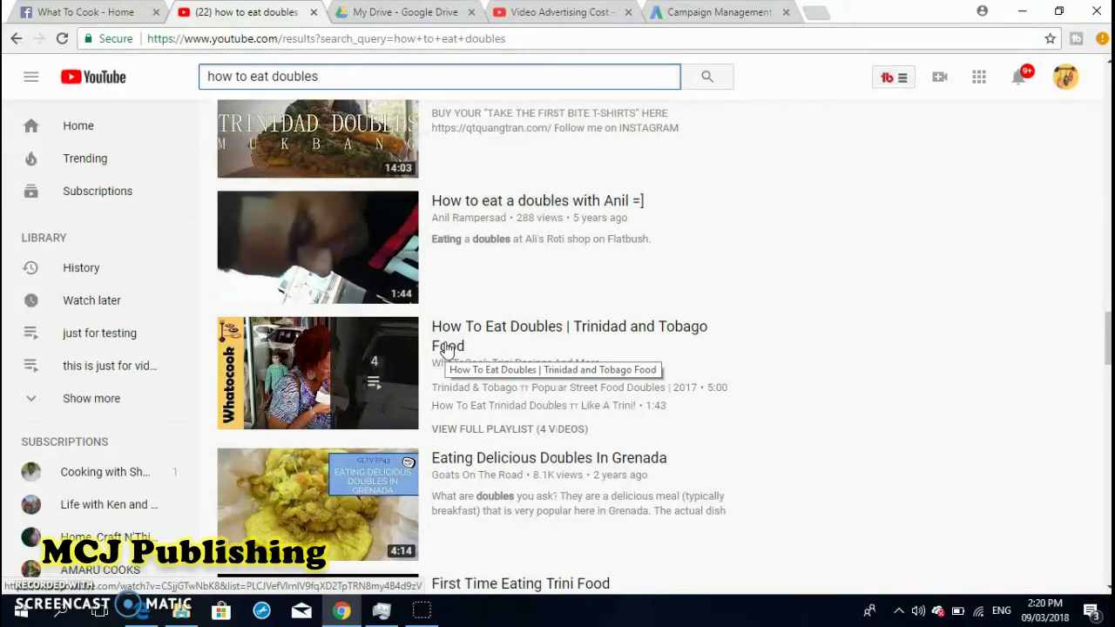
# Step: Search YouTube for "trinidad historical sites" and examine where the channel's "Historical Sites" playlists appear among the results
pyautogui.moveTo(381, 369)
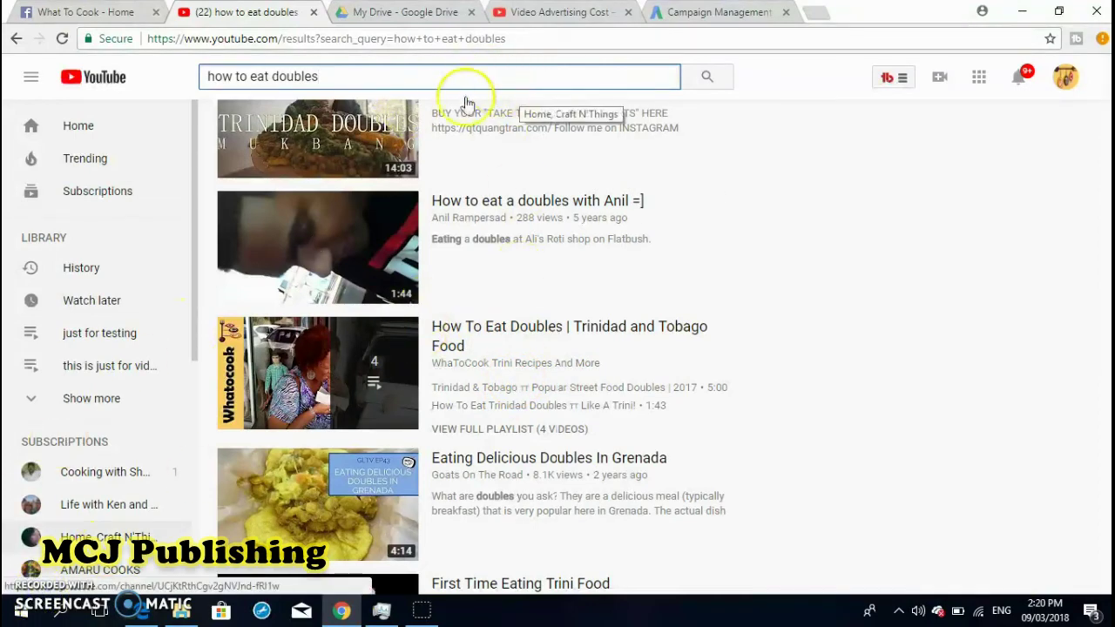
pyautogui.click(433, 78)
pyautogui.press('BackSpace')
pyautogui.press('BackSpace')
pyautogui.press('BackSpace')
pyautogui.press('BackSpace')
pyautogui.press('BackSpace')
pyautogui.press('BackSpace')
pyautogui.press('BackSpace')
pyautogui.press('BackSpace')
pyautogui.press('BackSpace')
pyautogui.press('BackSpace')
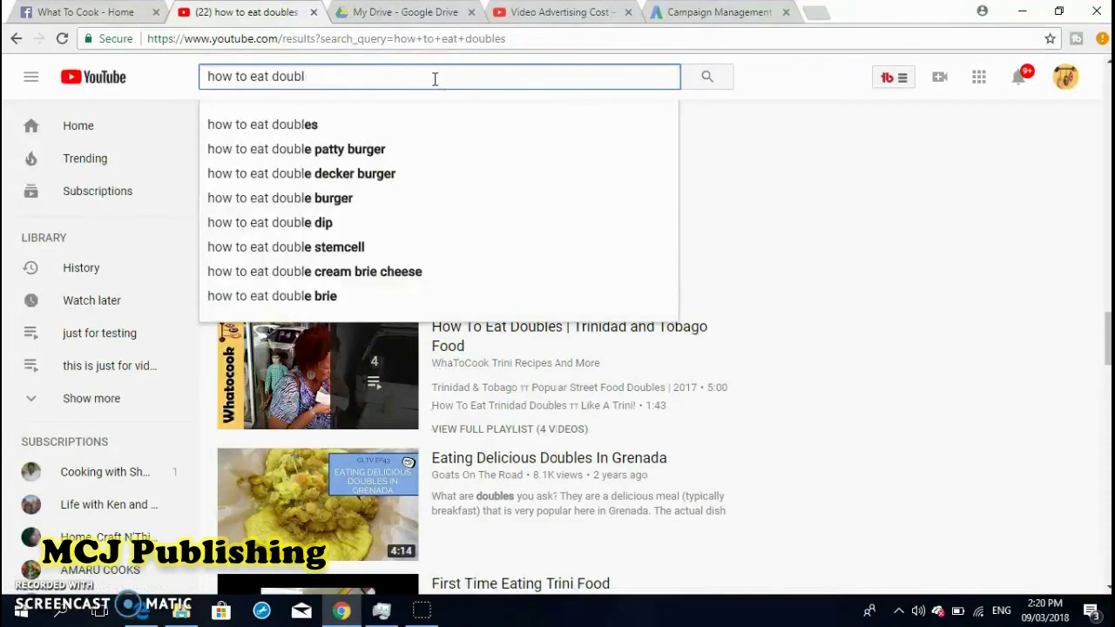
pyautogui.press('BackSpace')
pyautogui.press('BackSpace')
pyautogui.press('BackSpace')
pyautogui.press('BackSpace')
pyautogui.press('BackSpace')
pyautogui.press('BackSpace')
pyautogui.press('BackSpace')
pyautogui.press('BackSpace')
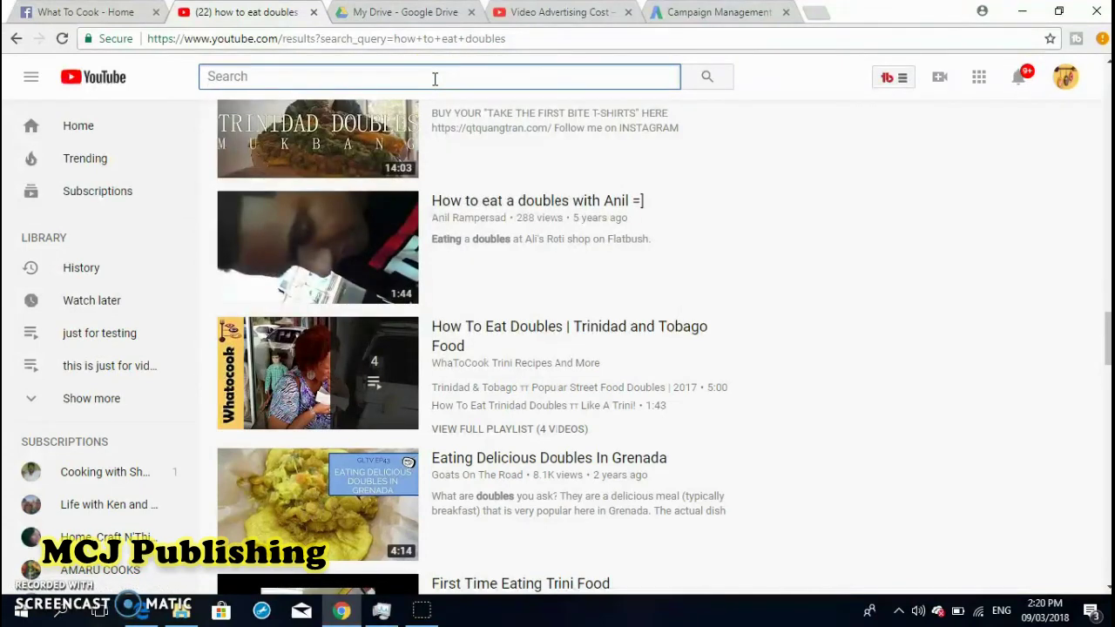
pyautogui.write('trinidad h')
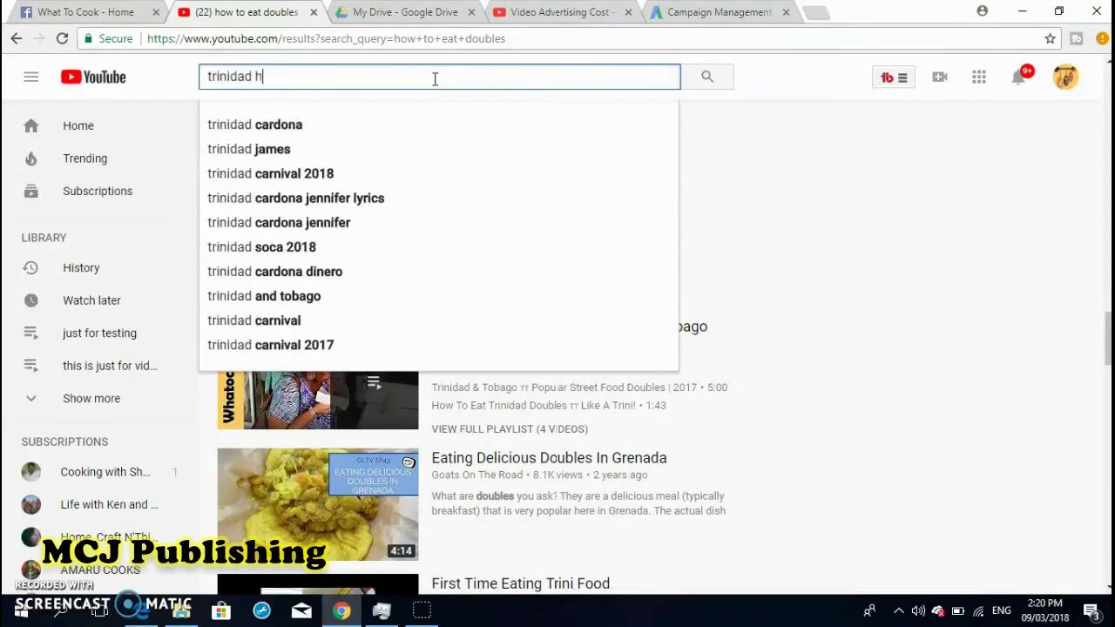
pyautogui.write('istorical si')
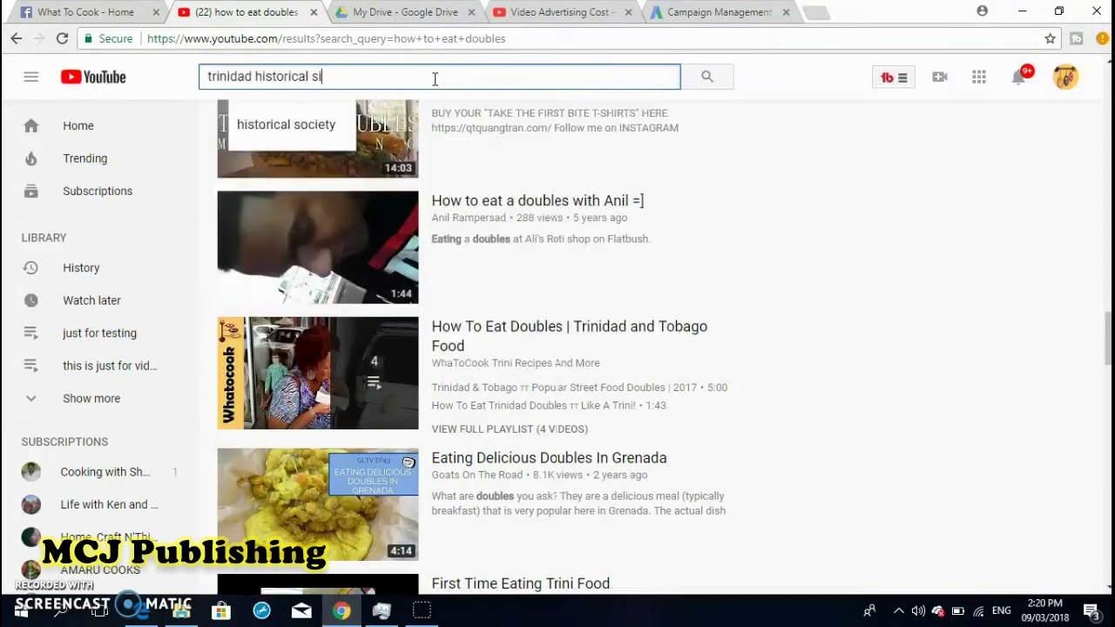
pyautogui.write('tes')
pyautogui.press('Return')
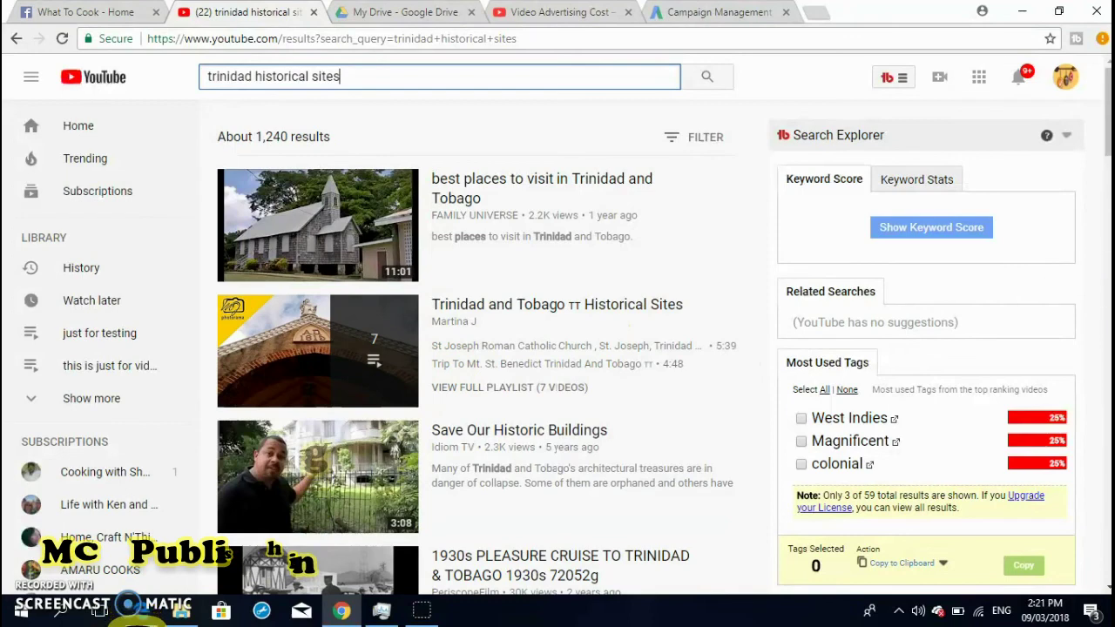
pyautogui.moveTo(1106, 137); pyautogui.dragTo(1107, 207)
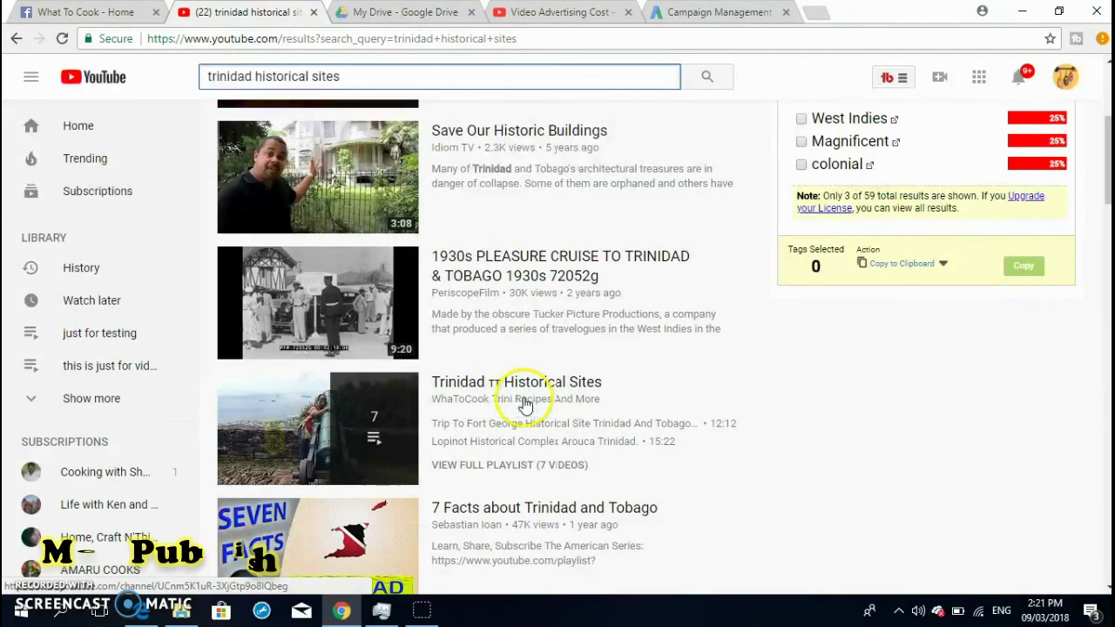
pyautogui.moveTo(1108, 169); pyautogui.dragTo(1108, 130)
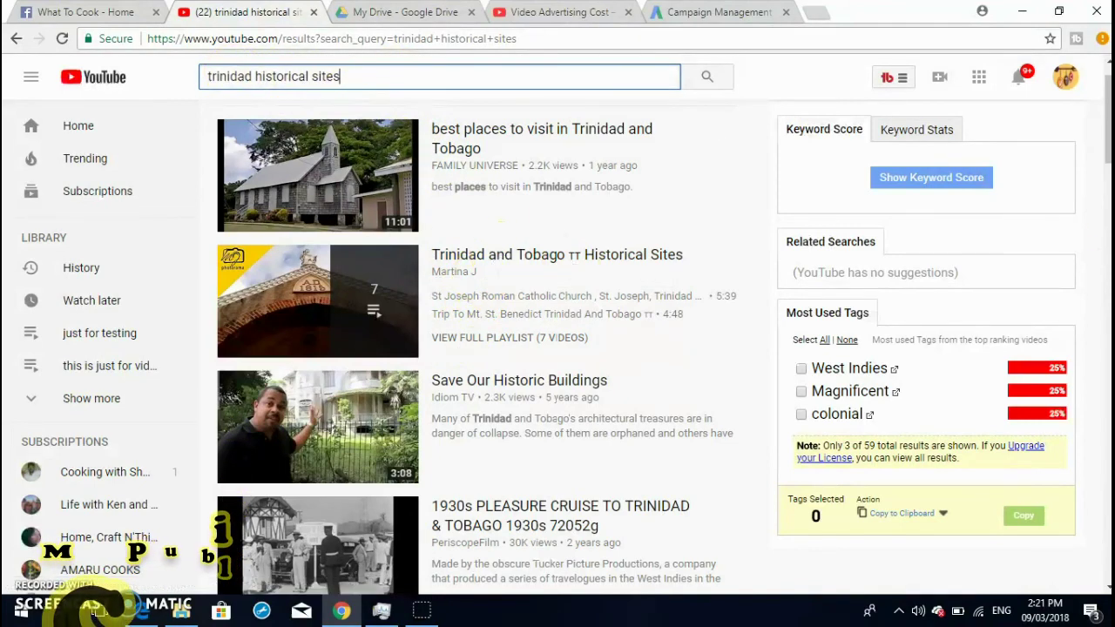
pyautogui.moveTo(1106, 131); pyautogui.dragTo(1104, 454)
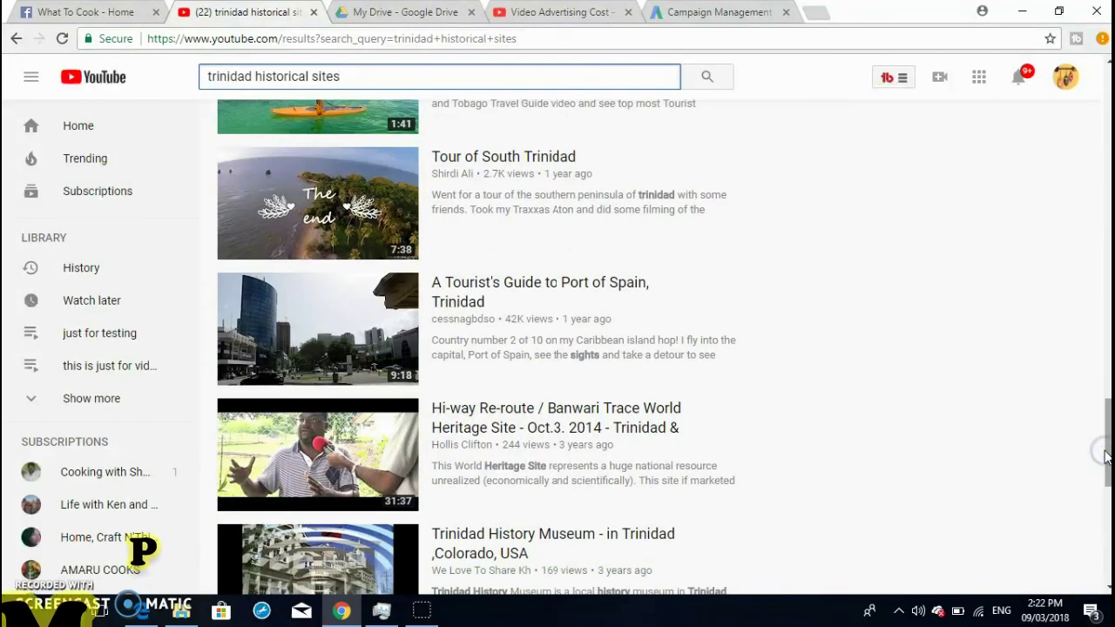